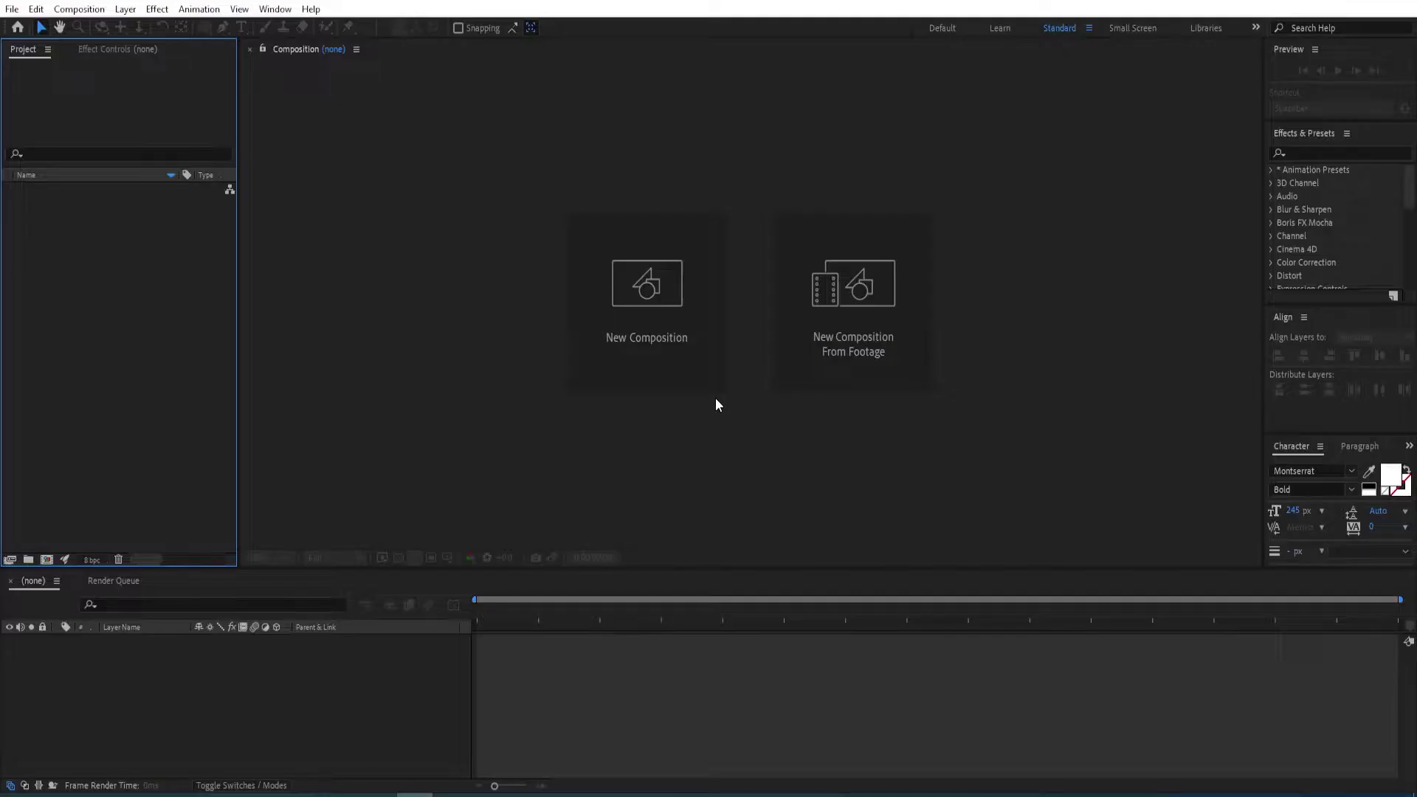
Step: Create Comp 1 and type a TEXT layer, centred horizontally with the Align panel
click(656, 354)
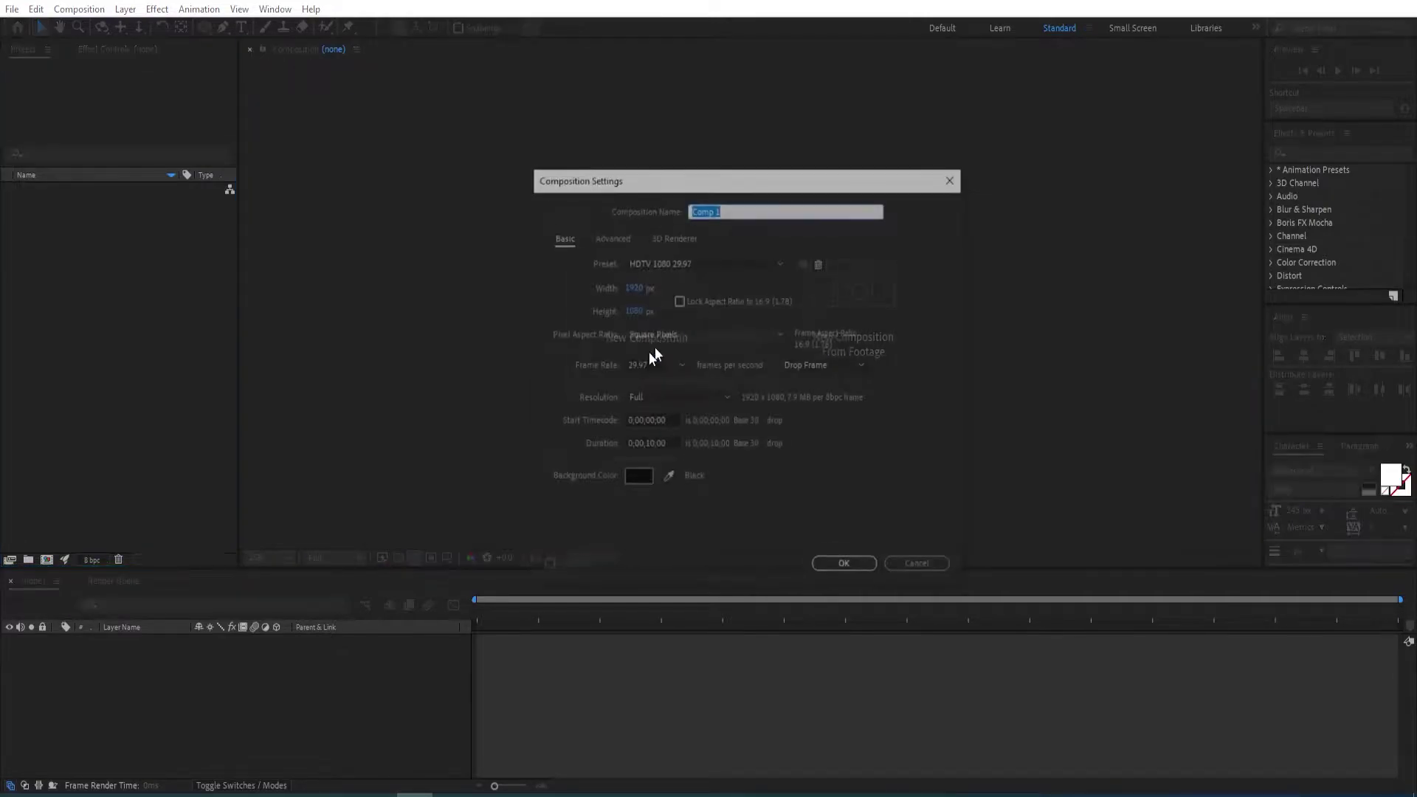
click(845, 566)
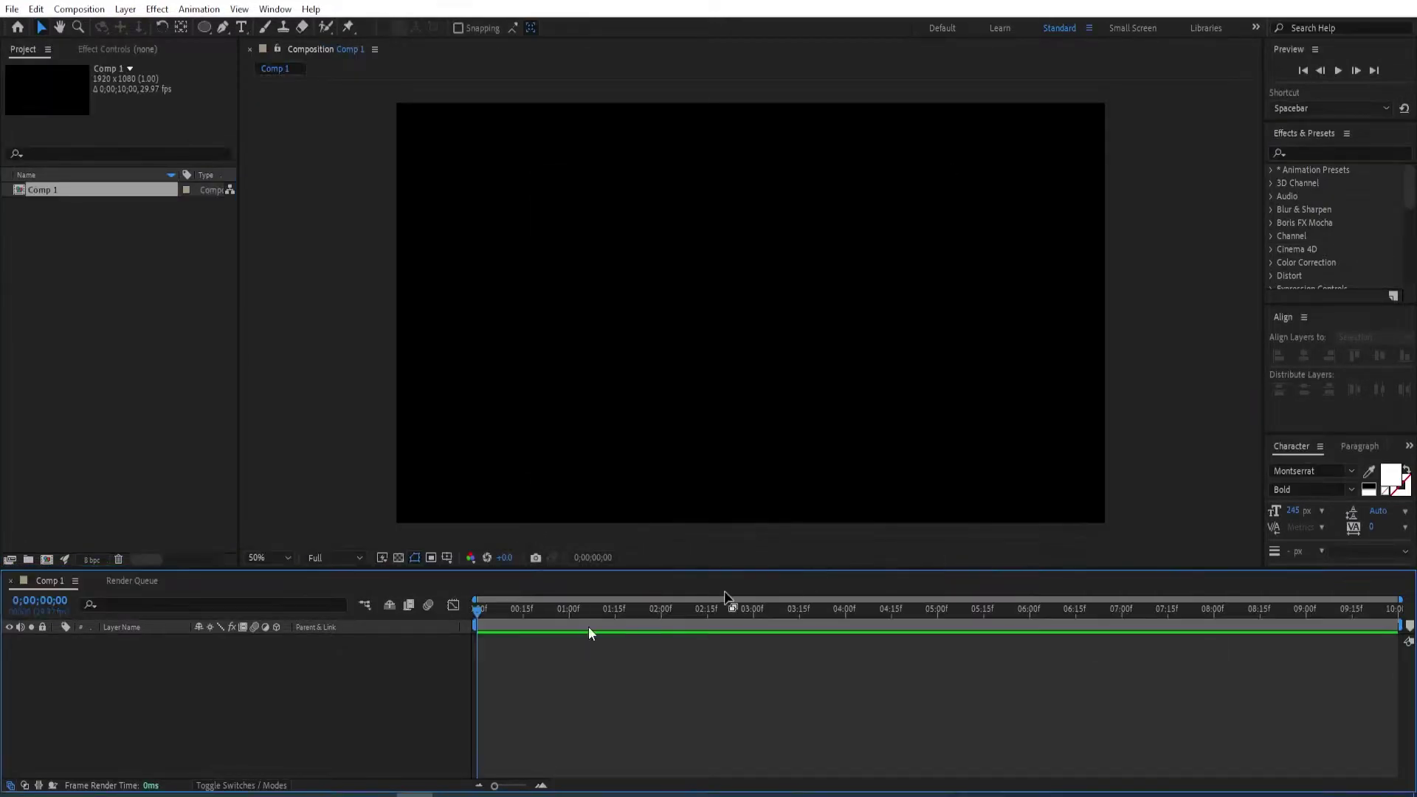
click(242, 28)
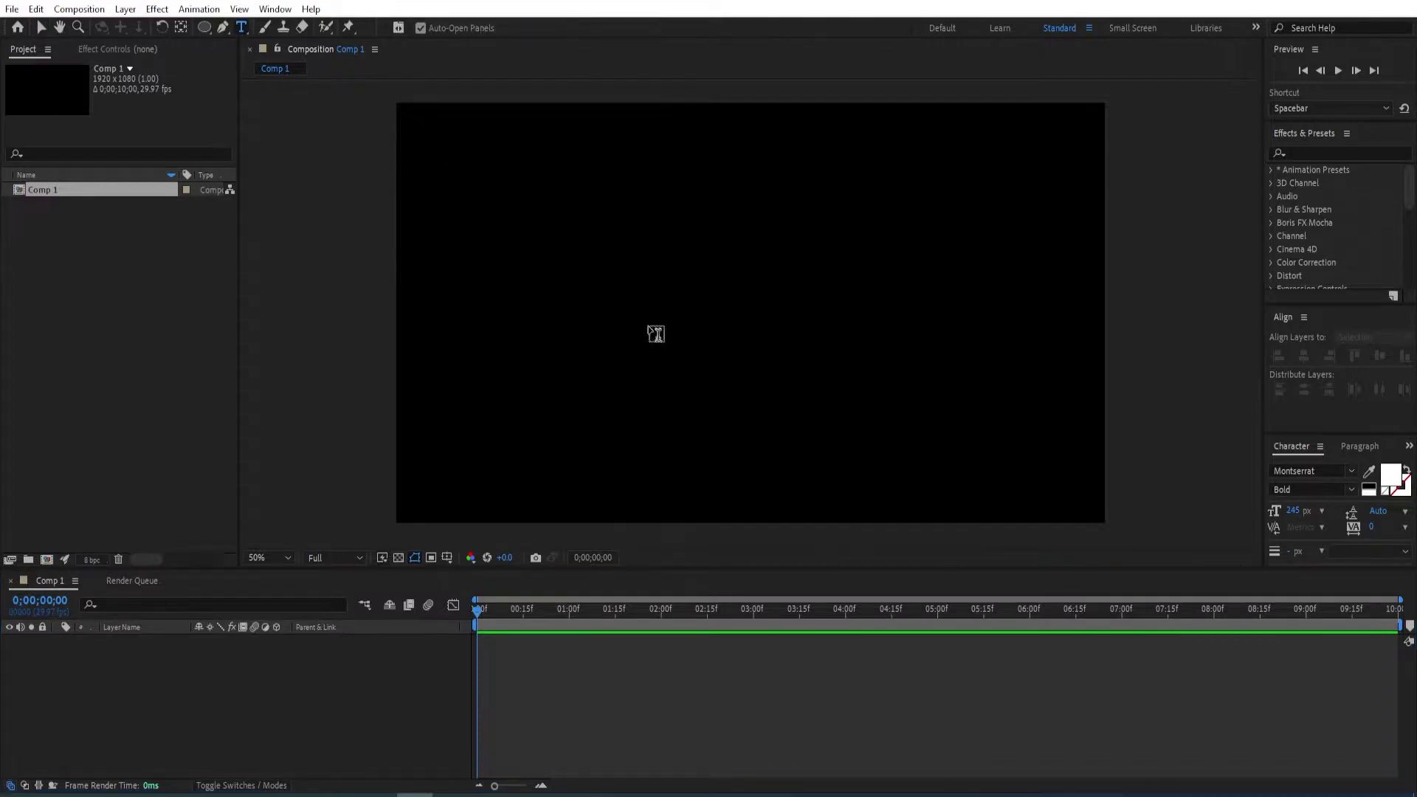
click(653, 332)
text(TEXT)
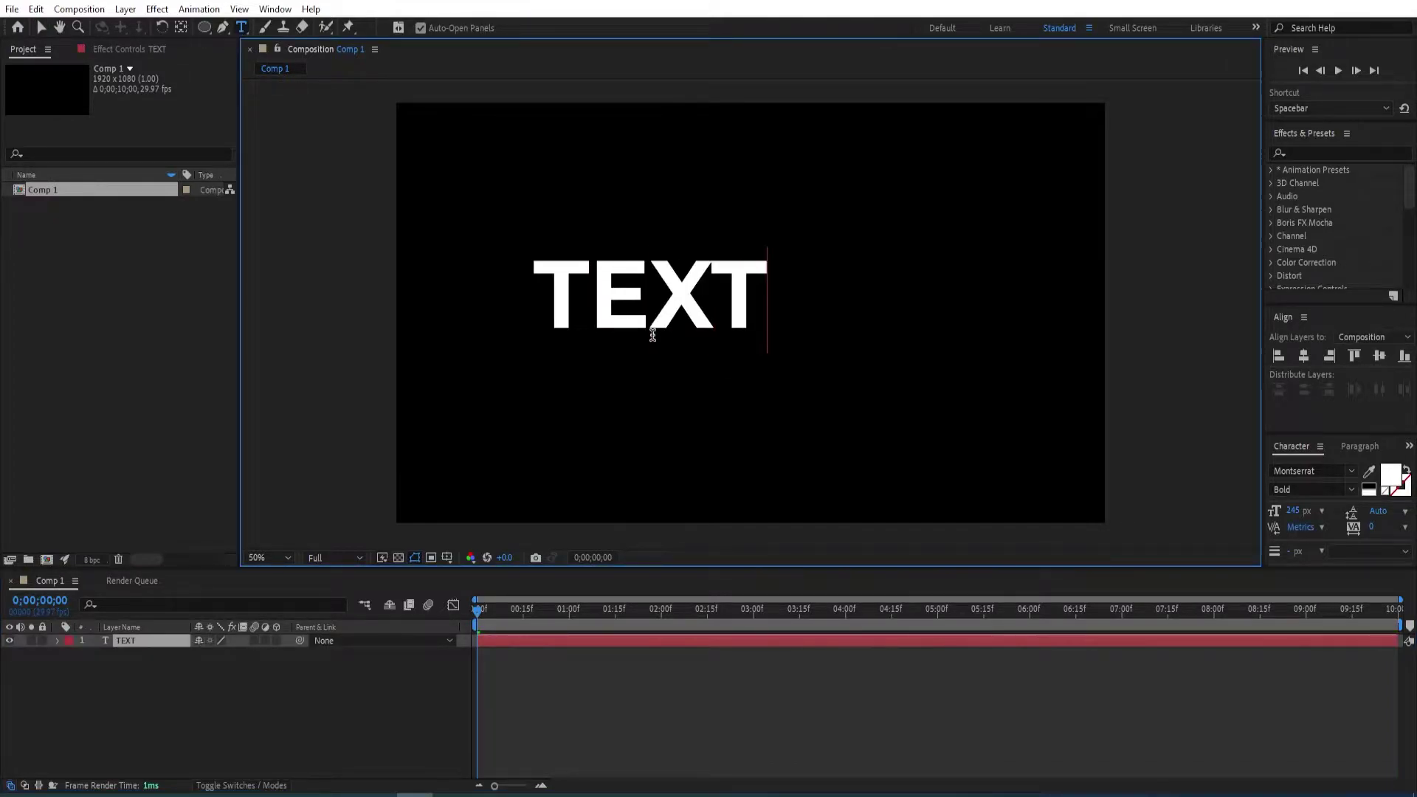
double_click(717, 277)
click(1303, 356)
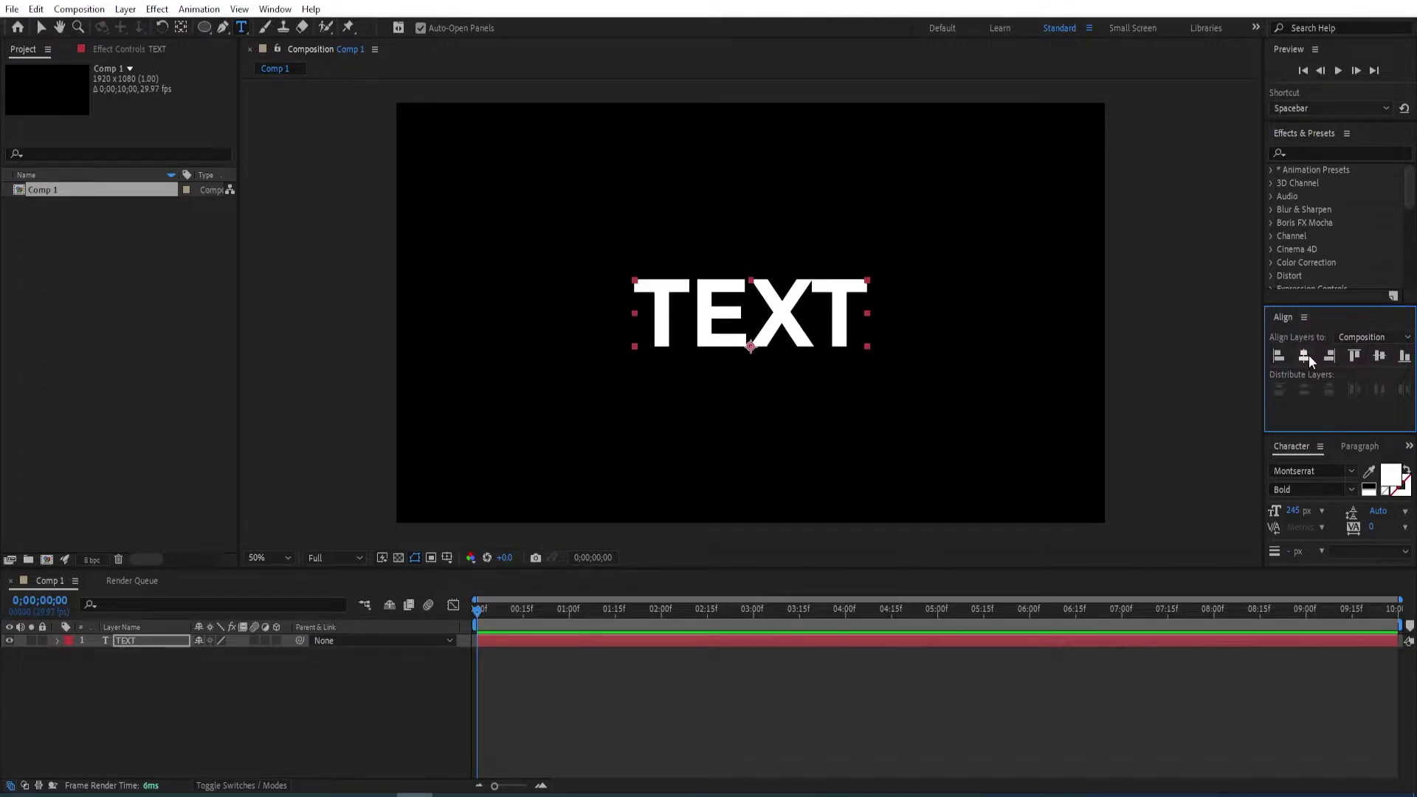
Step: Add Scale keyframes on the TEXT layer at frame 0 and frame 5
click(125, 638)
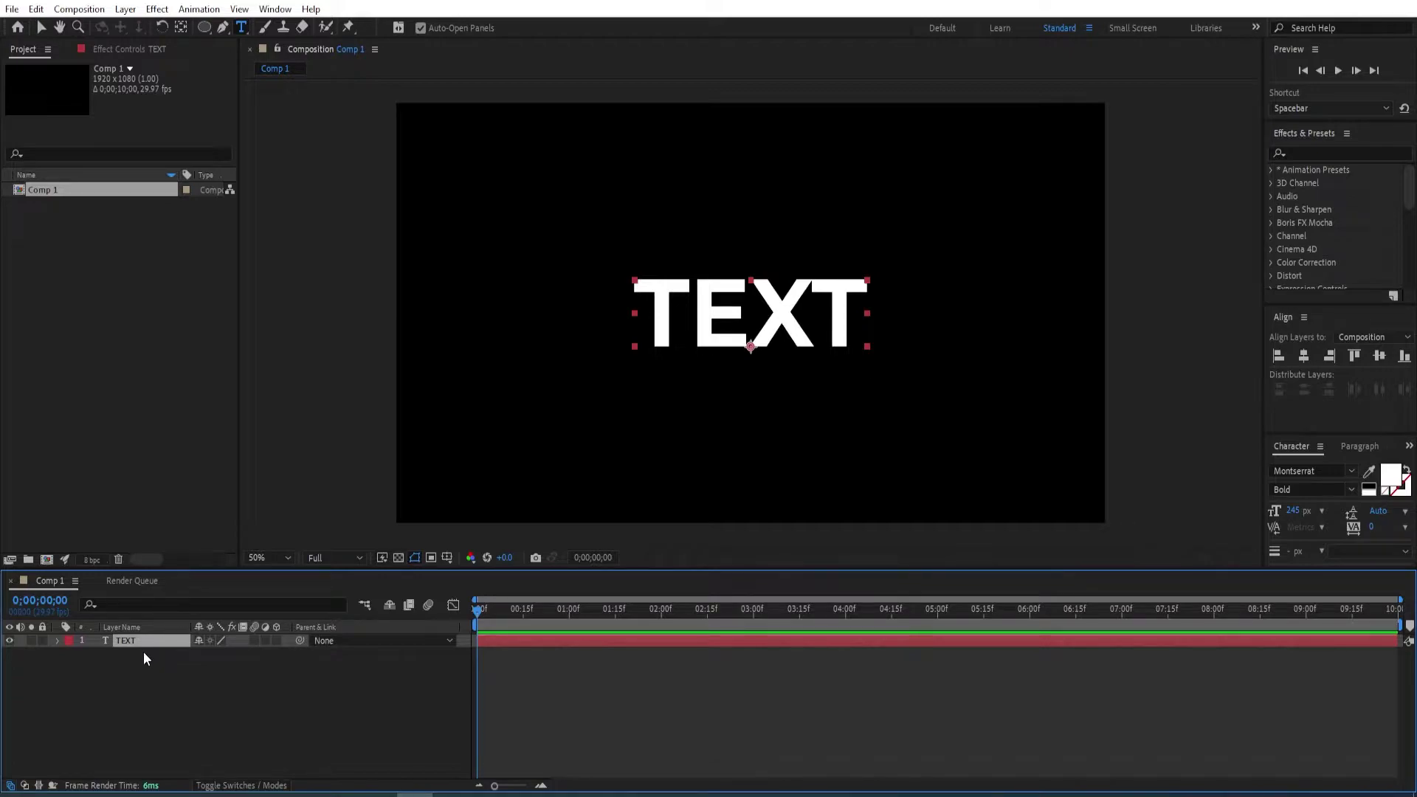
key(s)
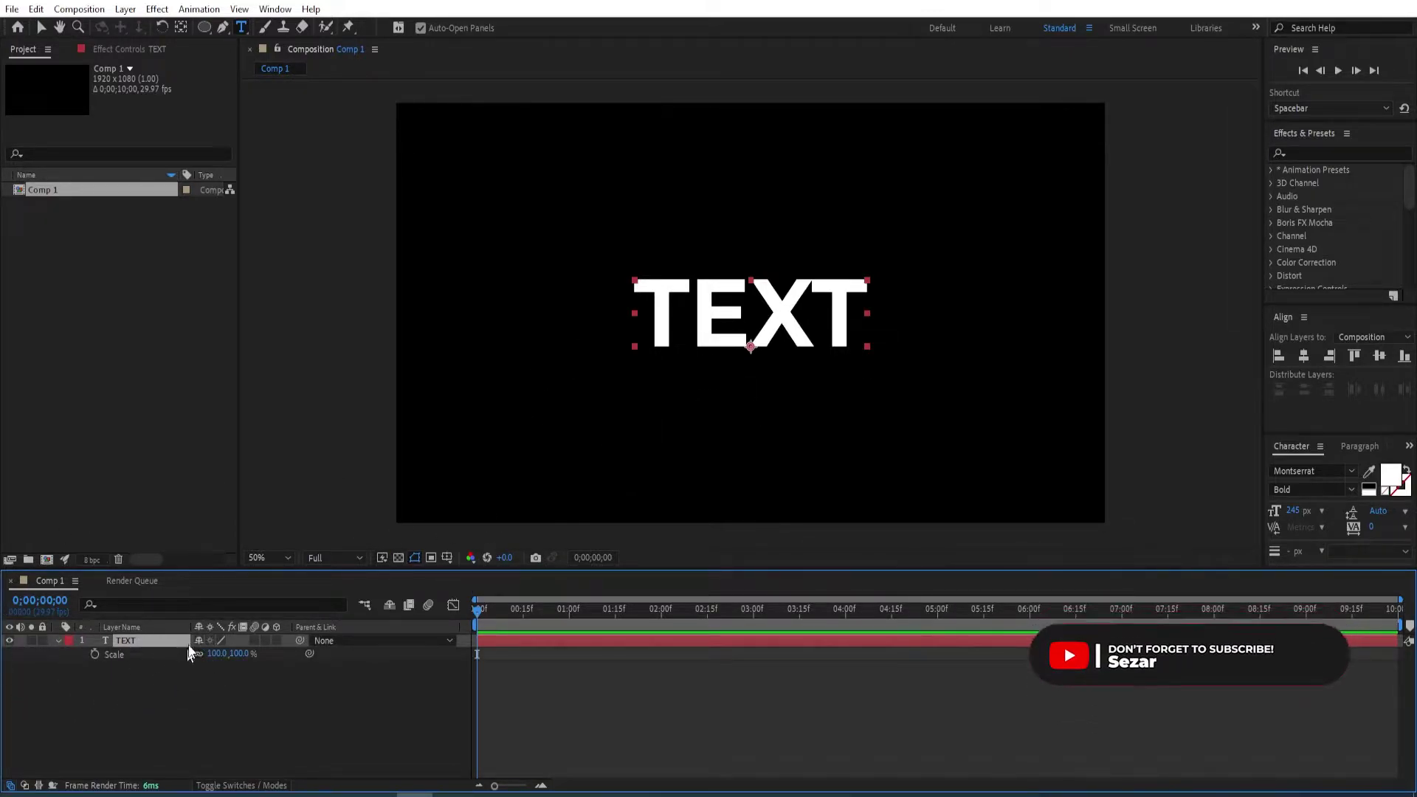
click(93, 655)
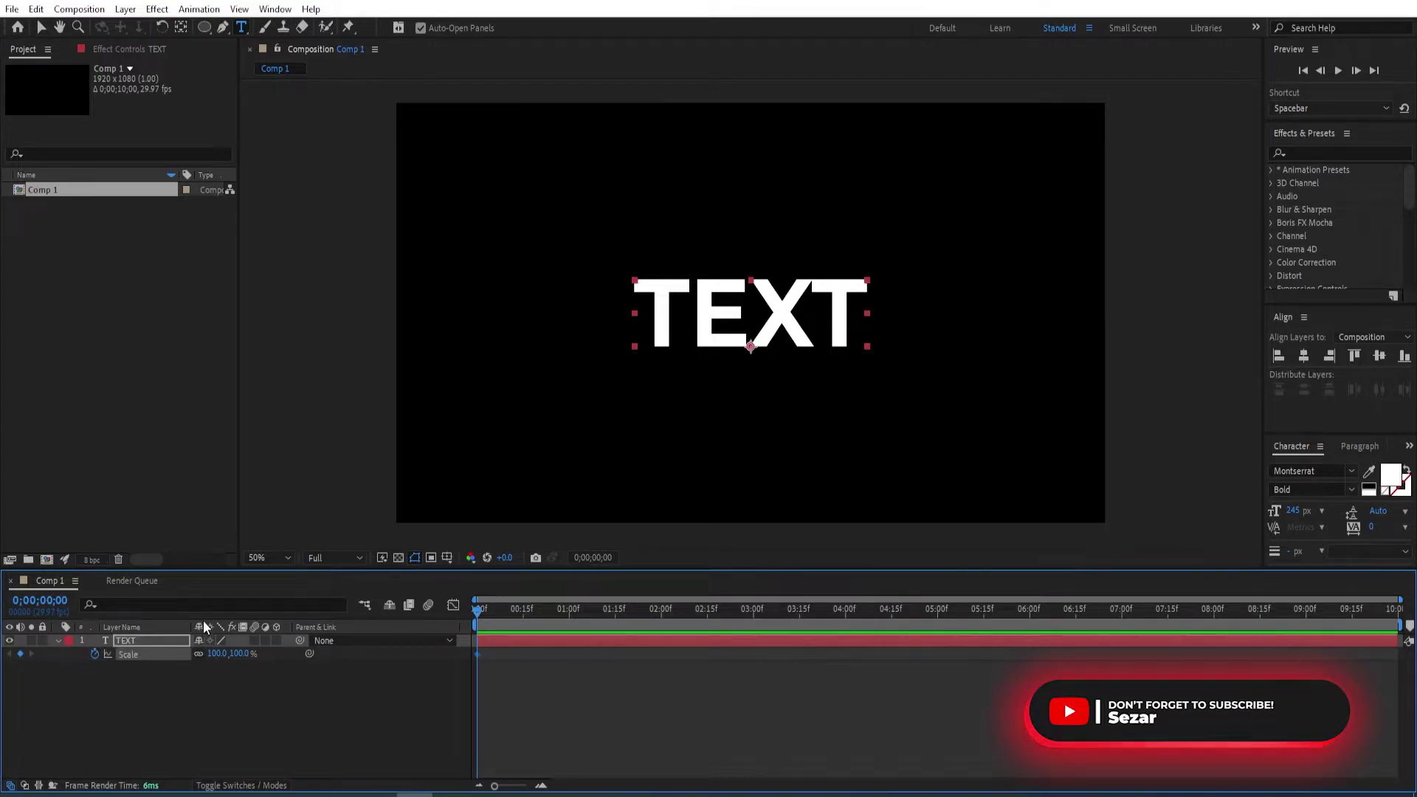
key(Page_Down)
key(Page_Down)
key(Page_Down)
key(Page_Down)
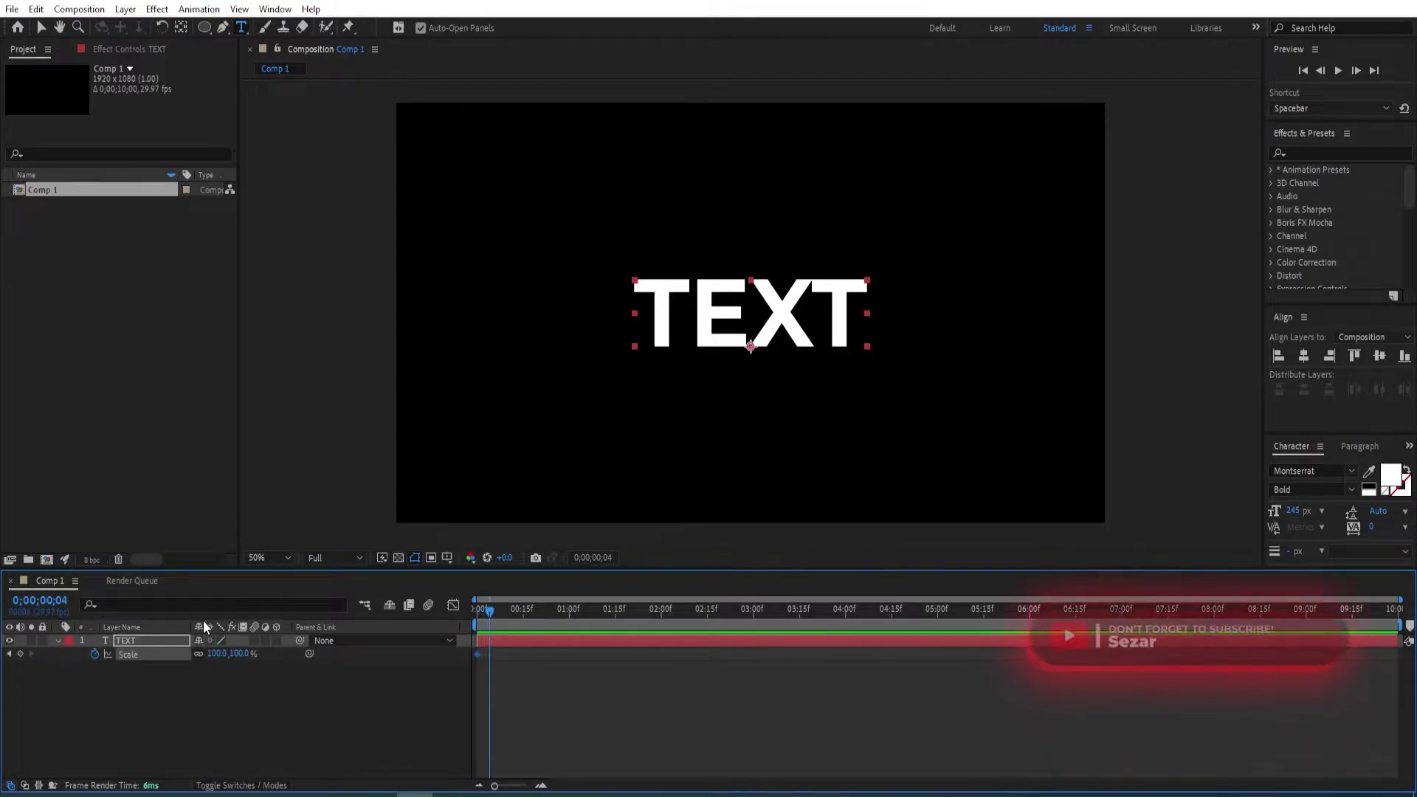
key(Page_Down)
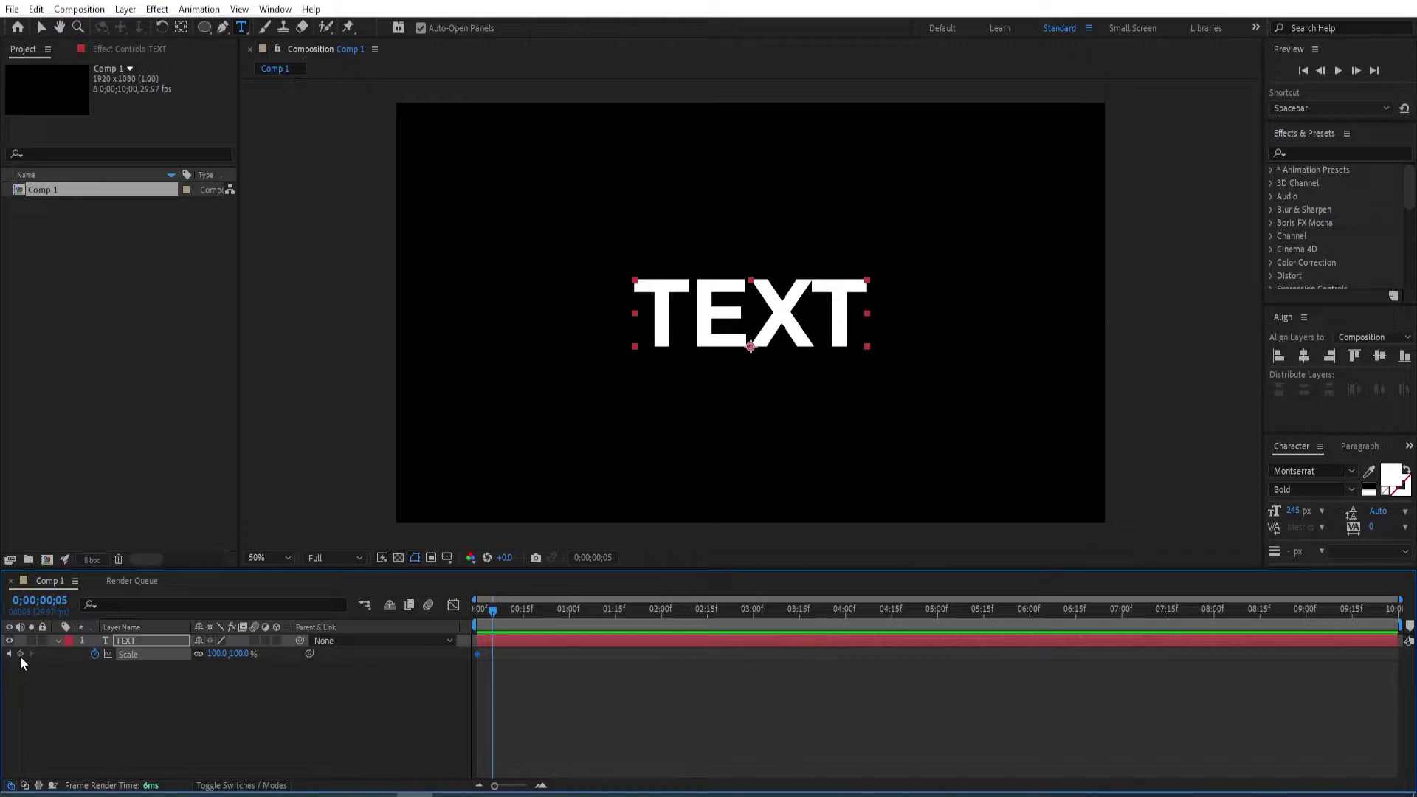
click(20, 654)
Step: Set the frame 0 Scale to 0% and turn on the layer's motion blur
click(10, 654)
click(218, 654)
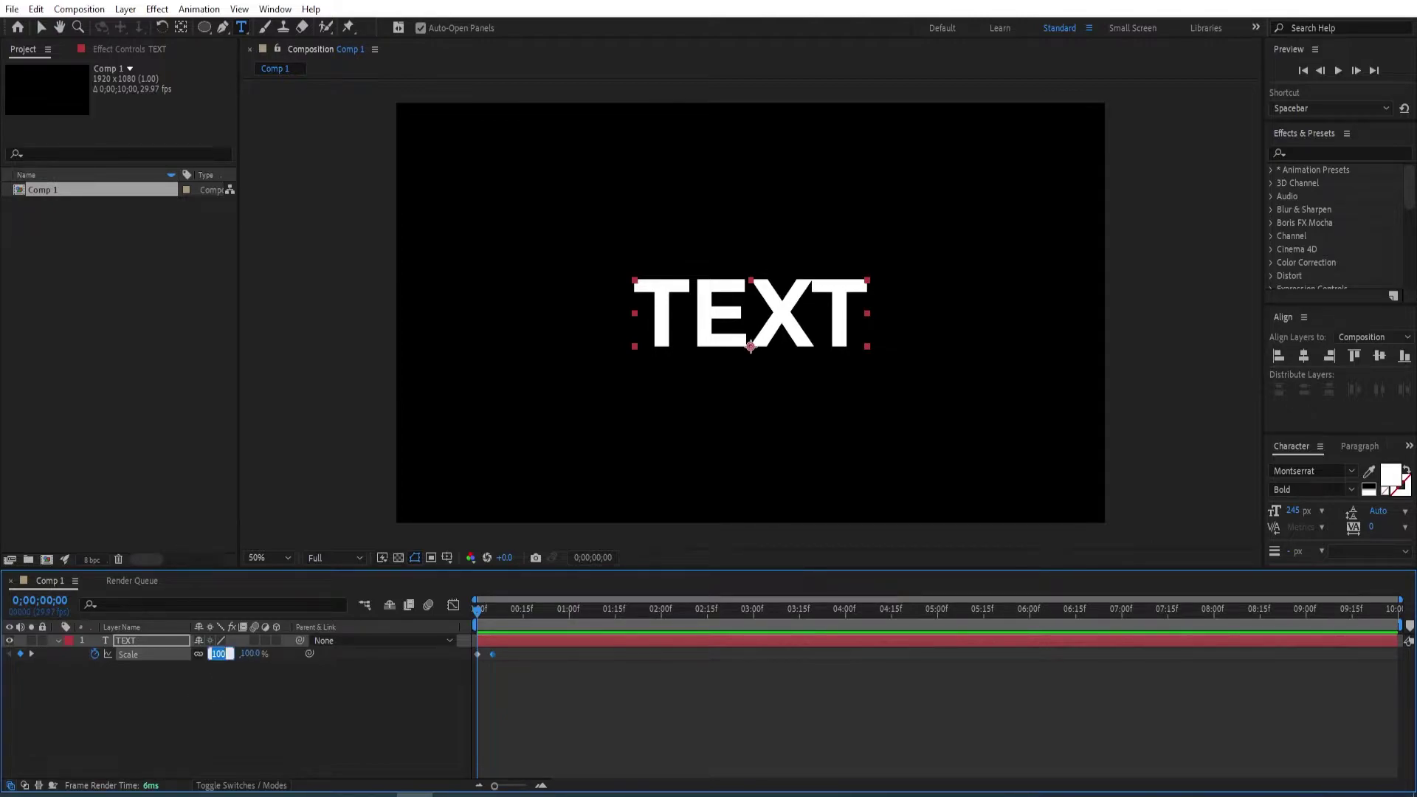
text(0)
key(Return)
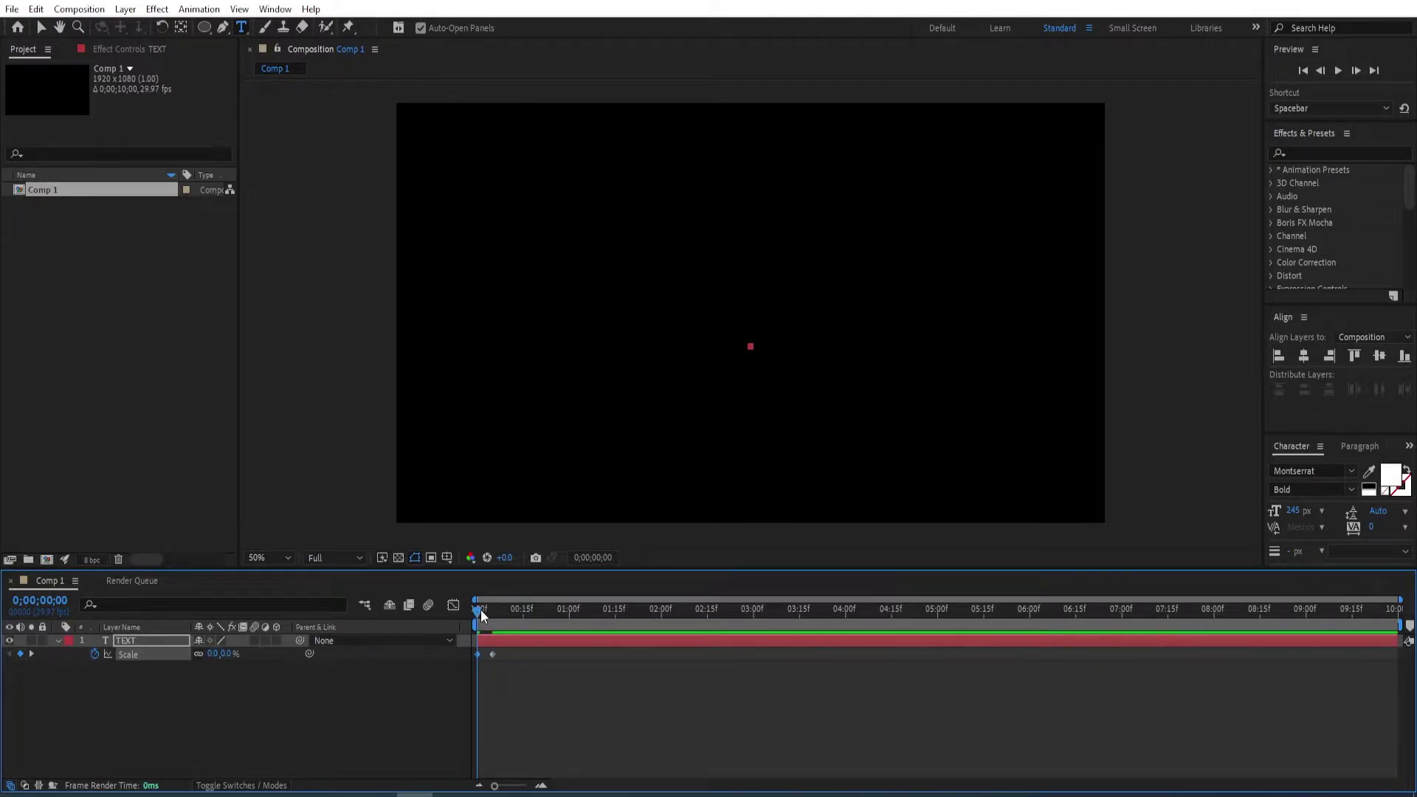
drag(481, 610, 487, 611)
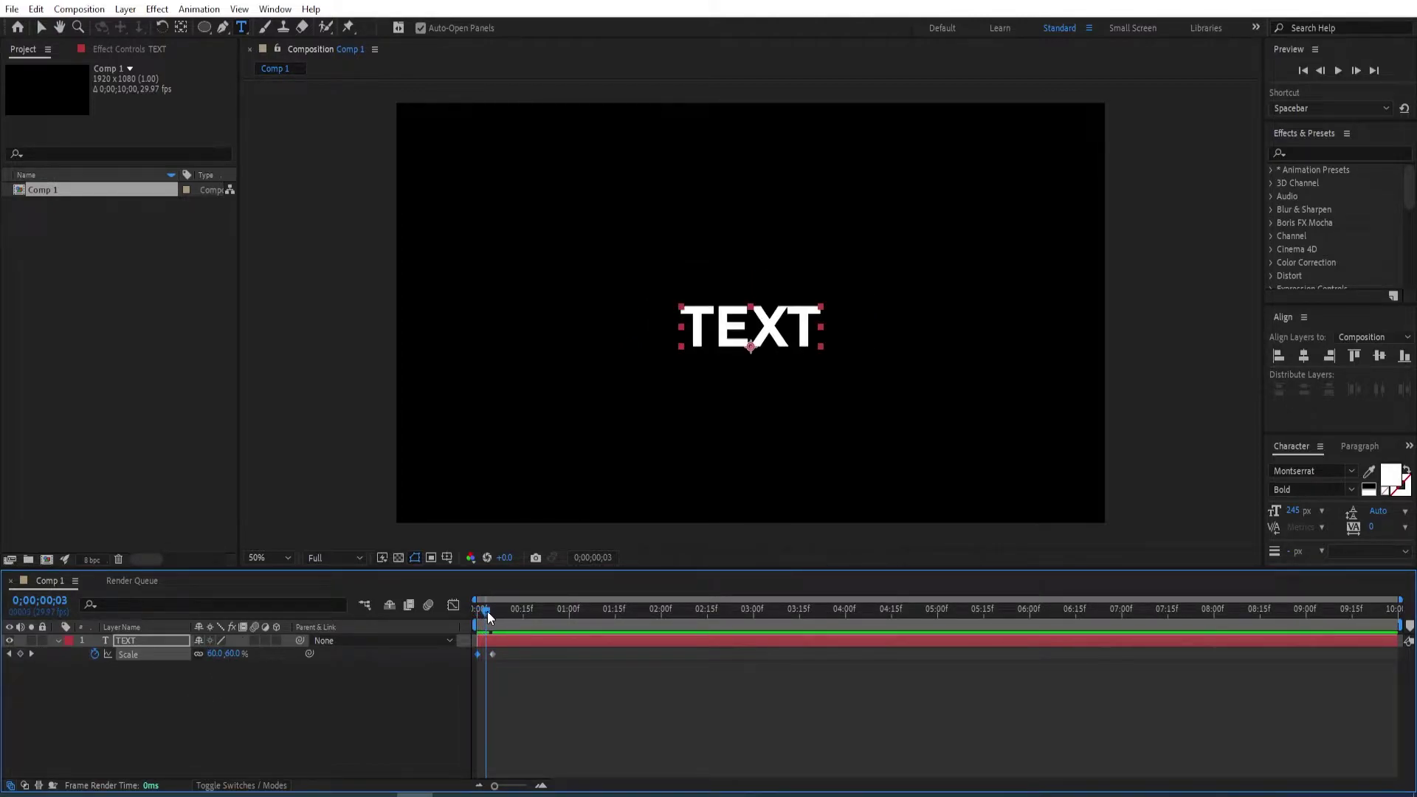
click(255, 640)
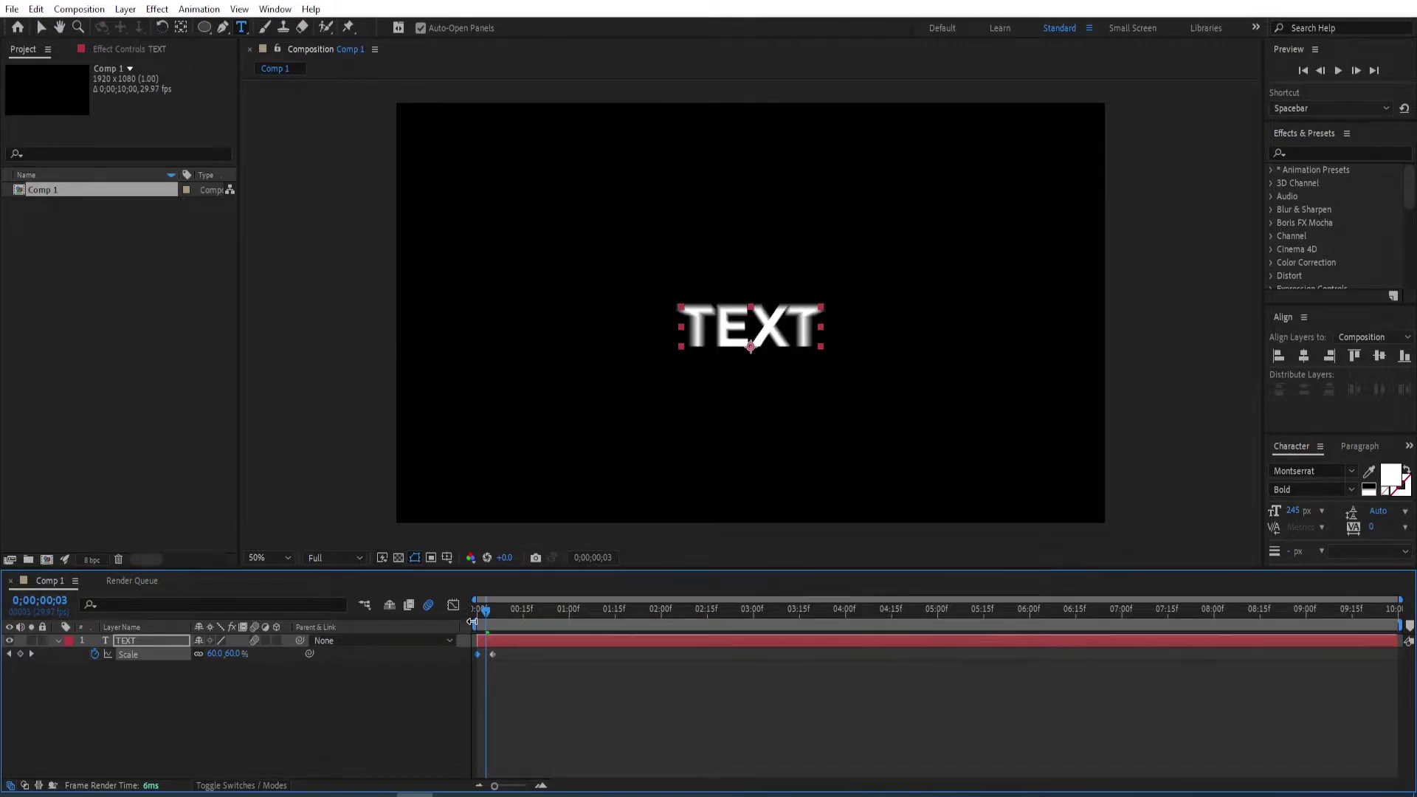
Step: Switch to Notepad to copy the full AE inertial bounce expression
key(alt+Tab)
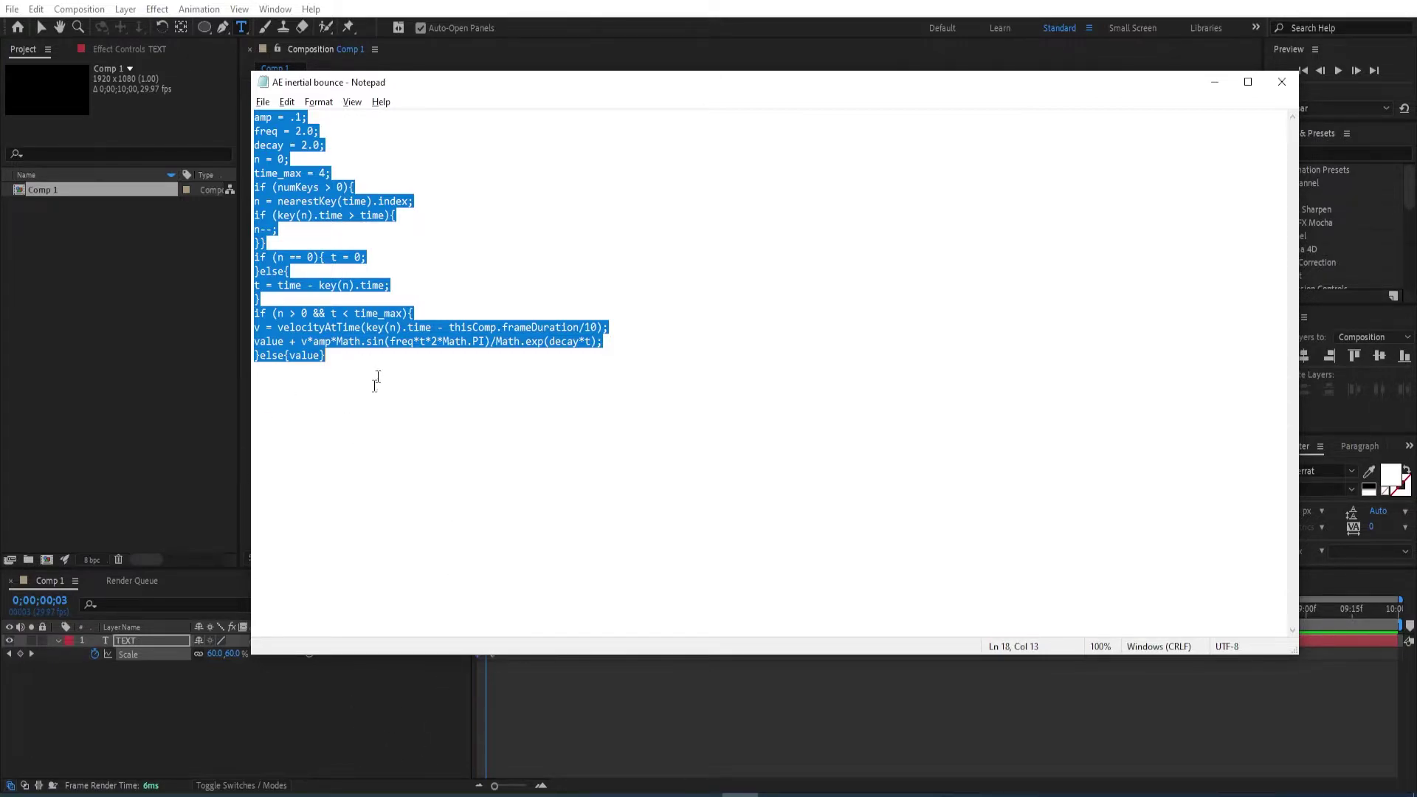
Step: Paste the inertial bounce expression onto the TEXT layer's Scale property
click(156, 679)
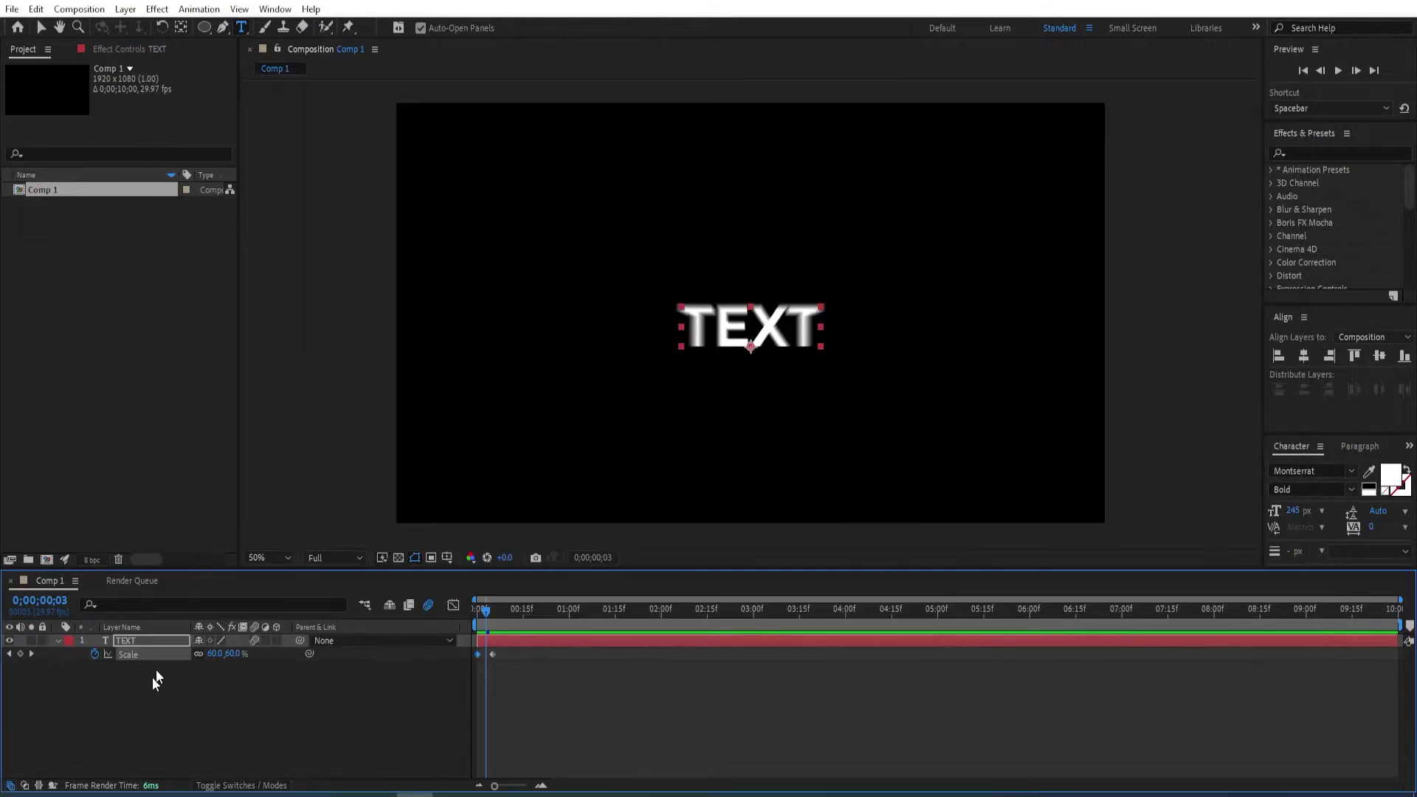
alt+click(95, 654)
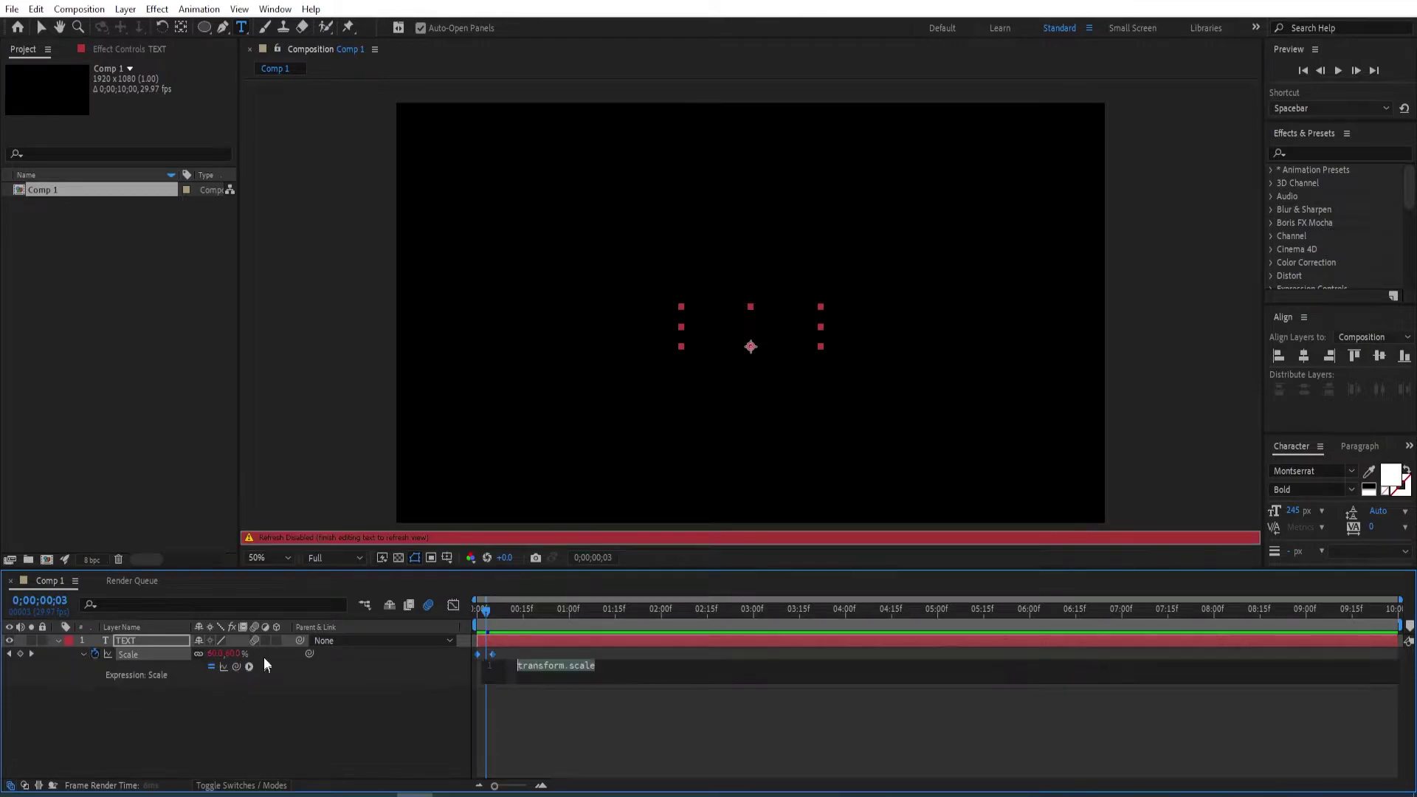
key(ctrl+v)
click(329, 657)
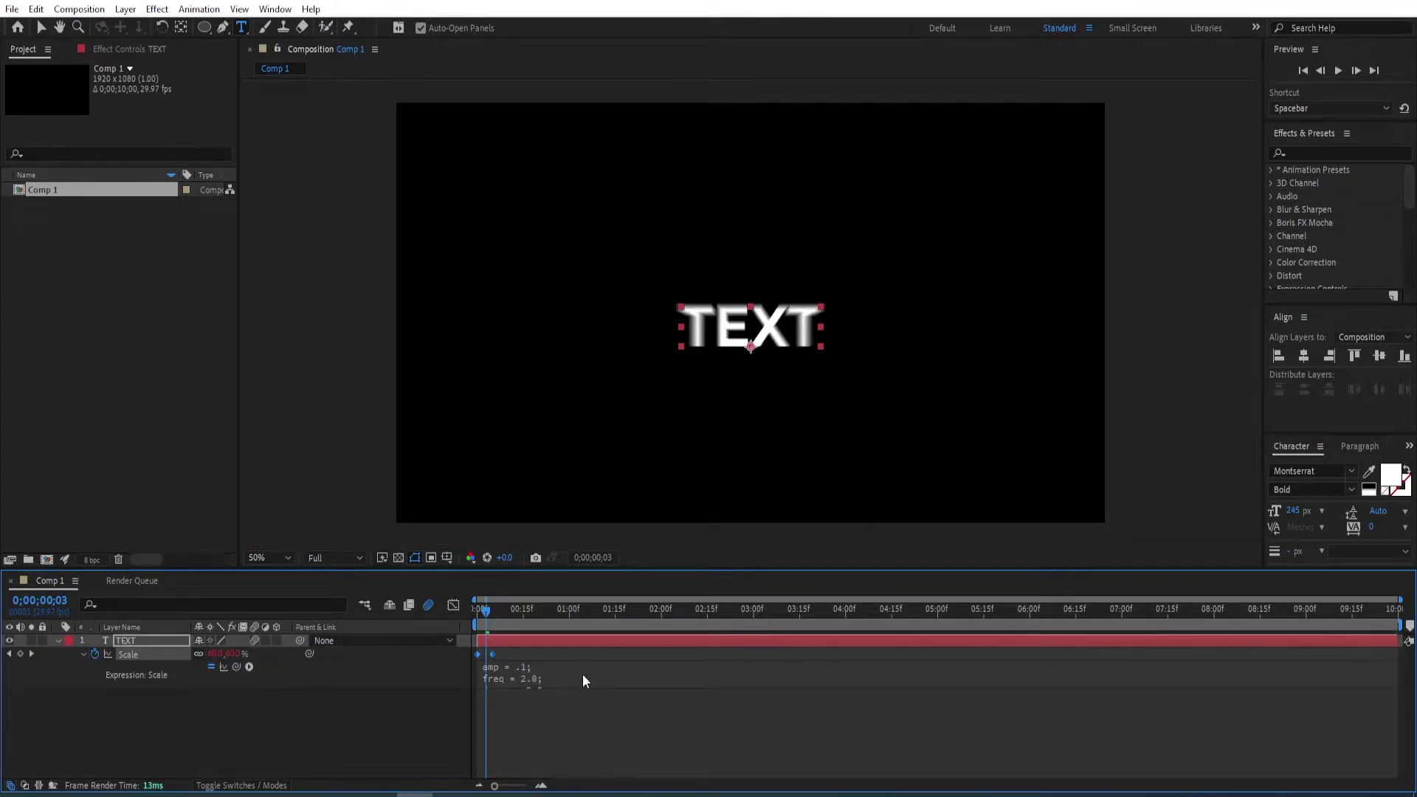
mouse_move(582, 686)
mouse_down()
mouse_move(582, 746)
mouse_move(576, 689)
mouse_up()
Step: Preview the bouncing scale and end the work area at two seconds
drag(486, 611, 478, 612)
key(space)
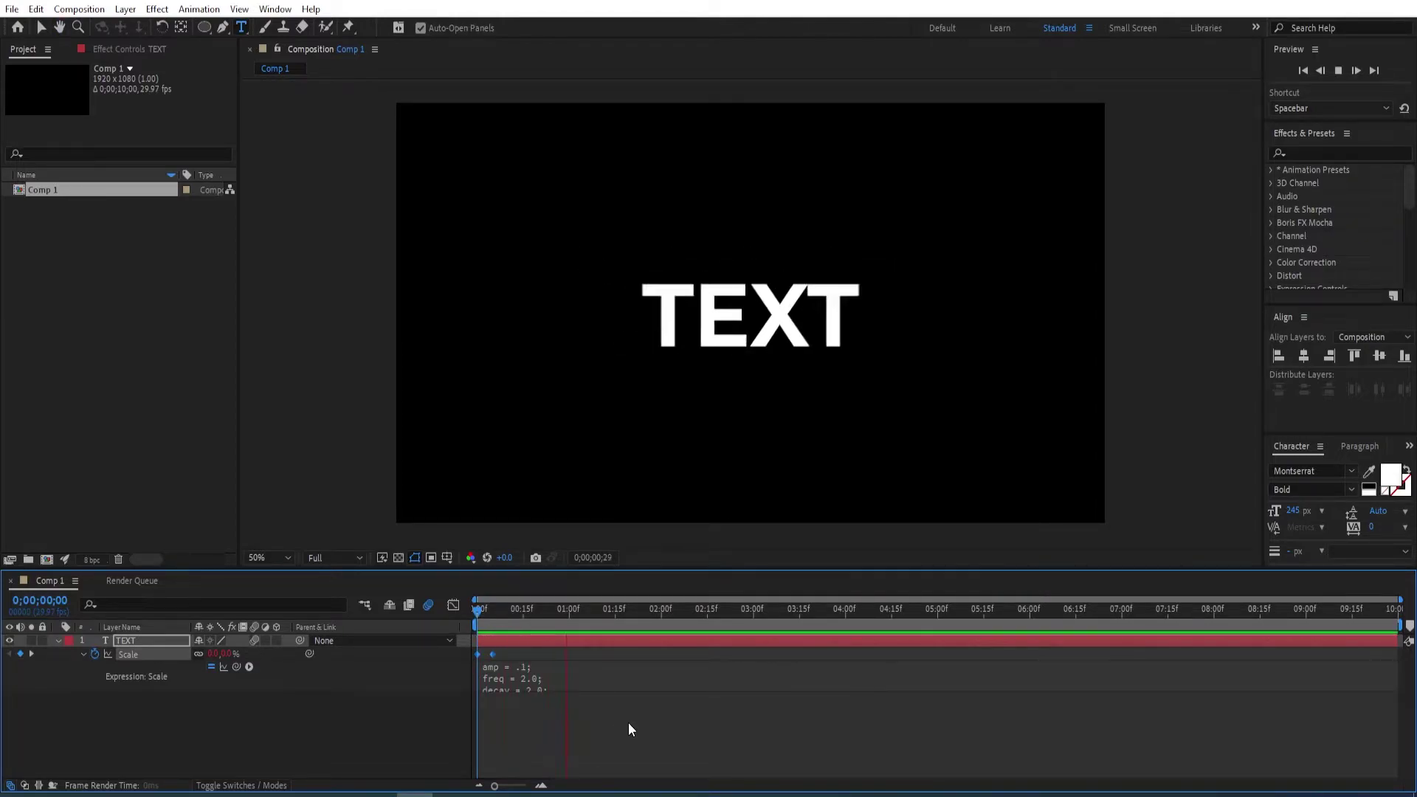
drag(694, 620, 661, 618)
key(n)
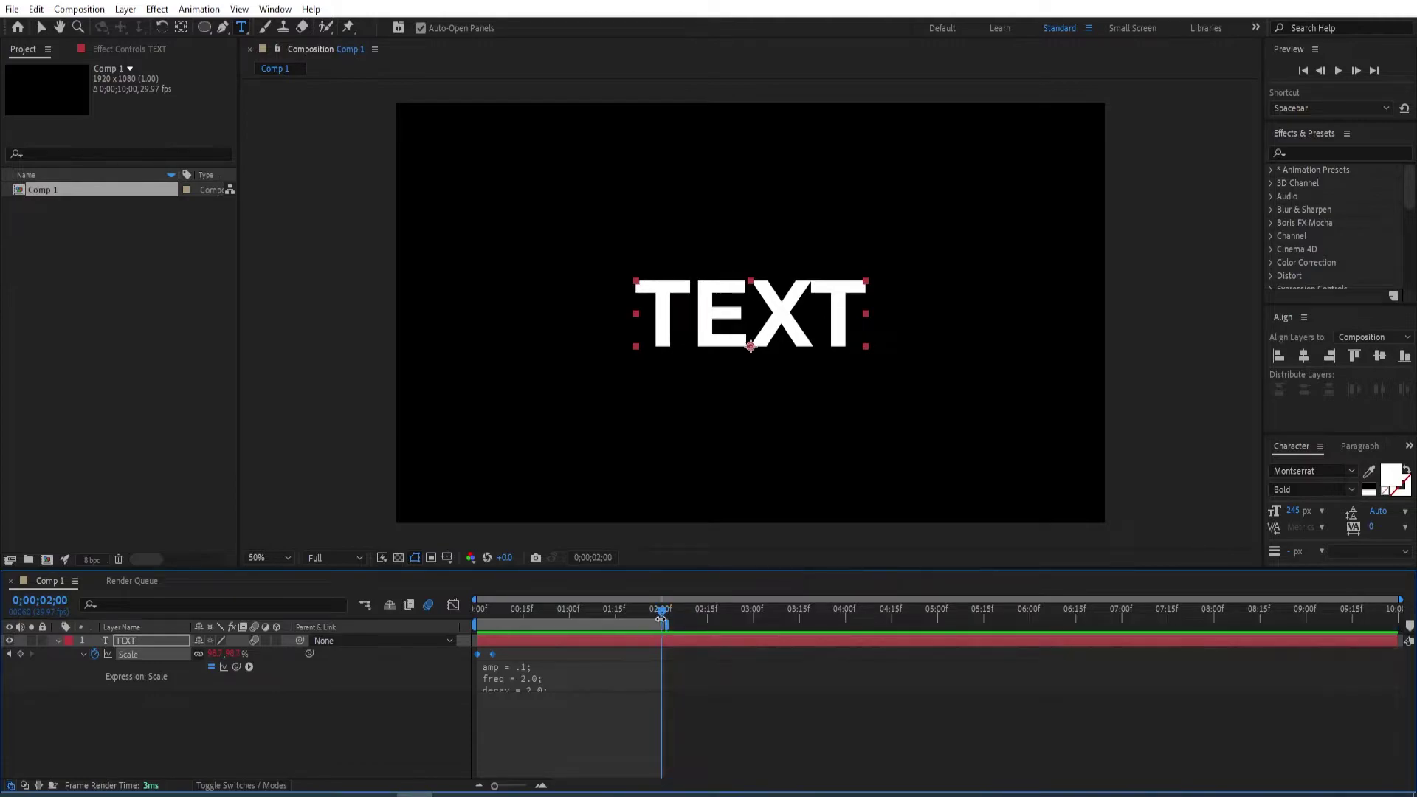
key(space)
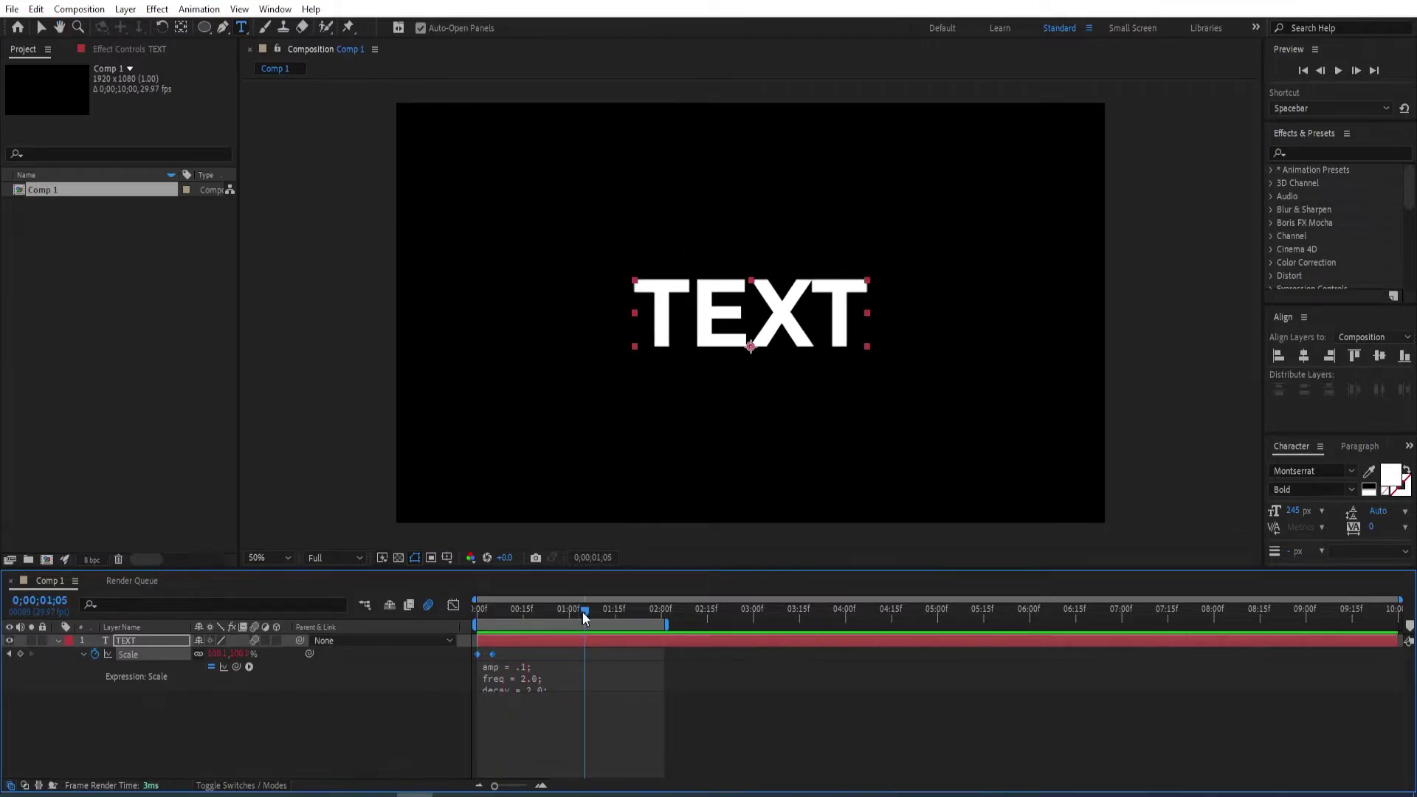
click(474, 624)
Step: Delete the Scale bounce expression and keyframes, returning TEXT to 100% scale
drag(474, 623, 512, 638)
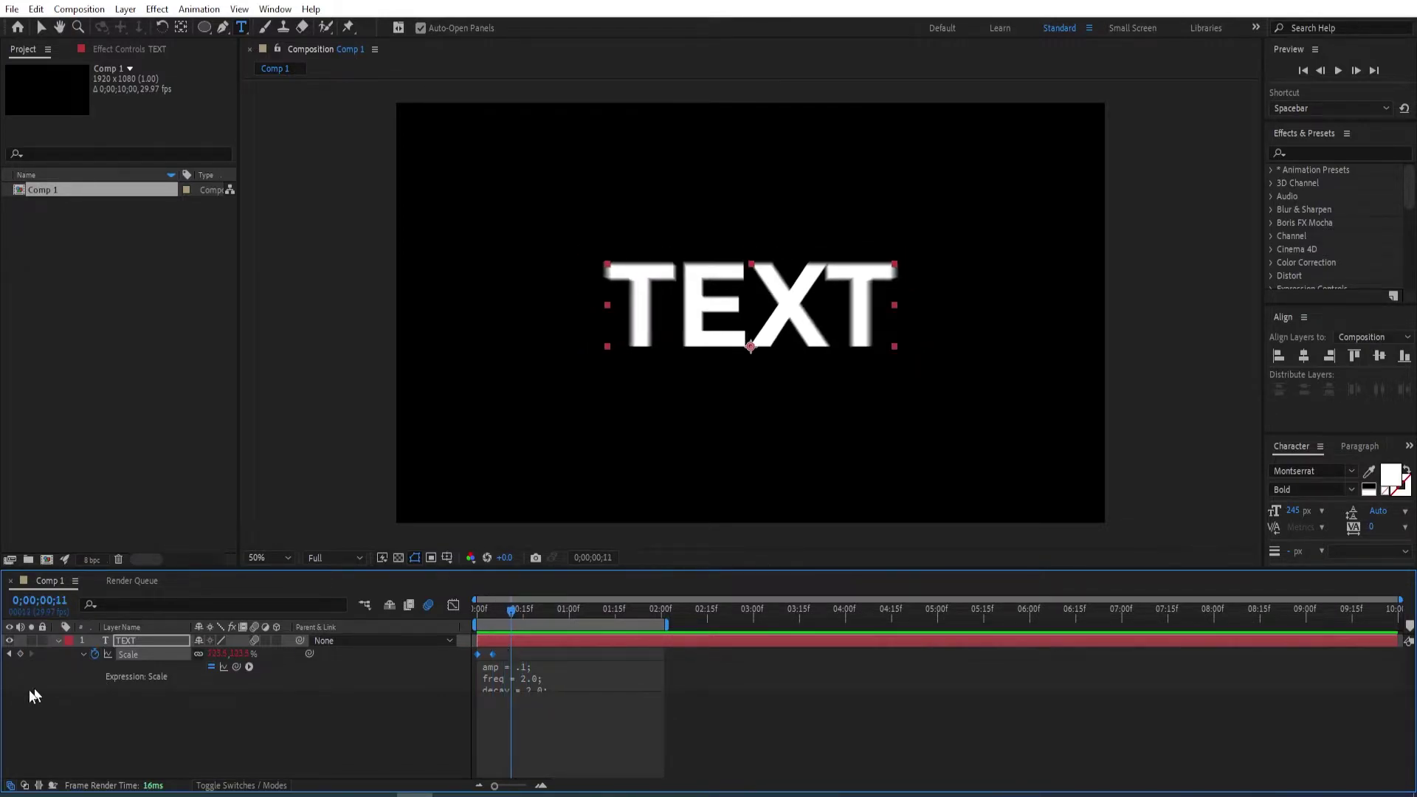
alt+click(96, 656)
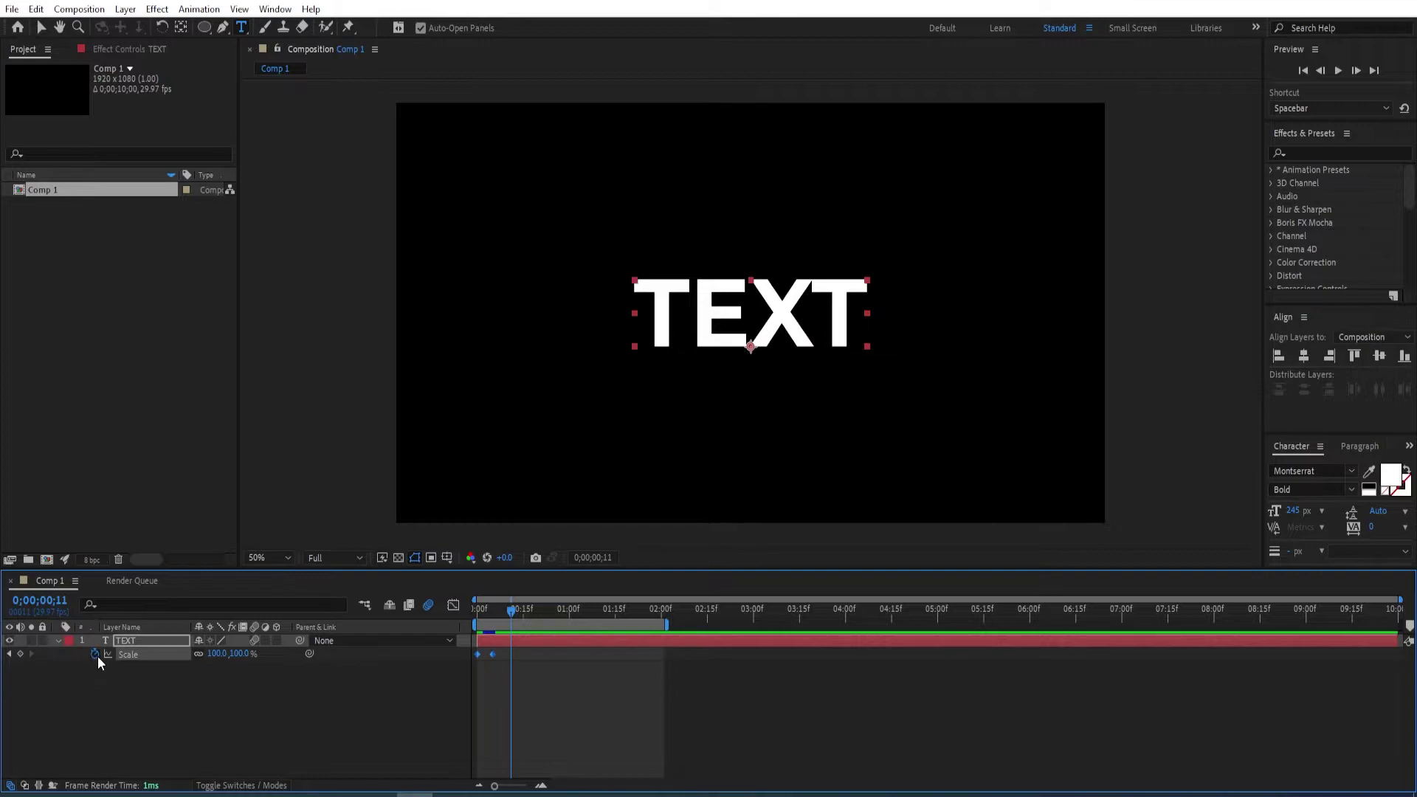
click(97, 656)
Step: Add Rotation keyframes on TEXT at frame 0 and frame 5
key(r)
drag(509, 619, 455, 632)
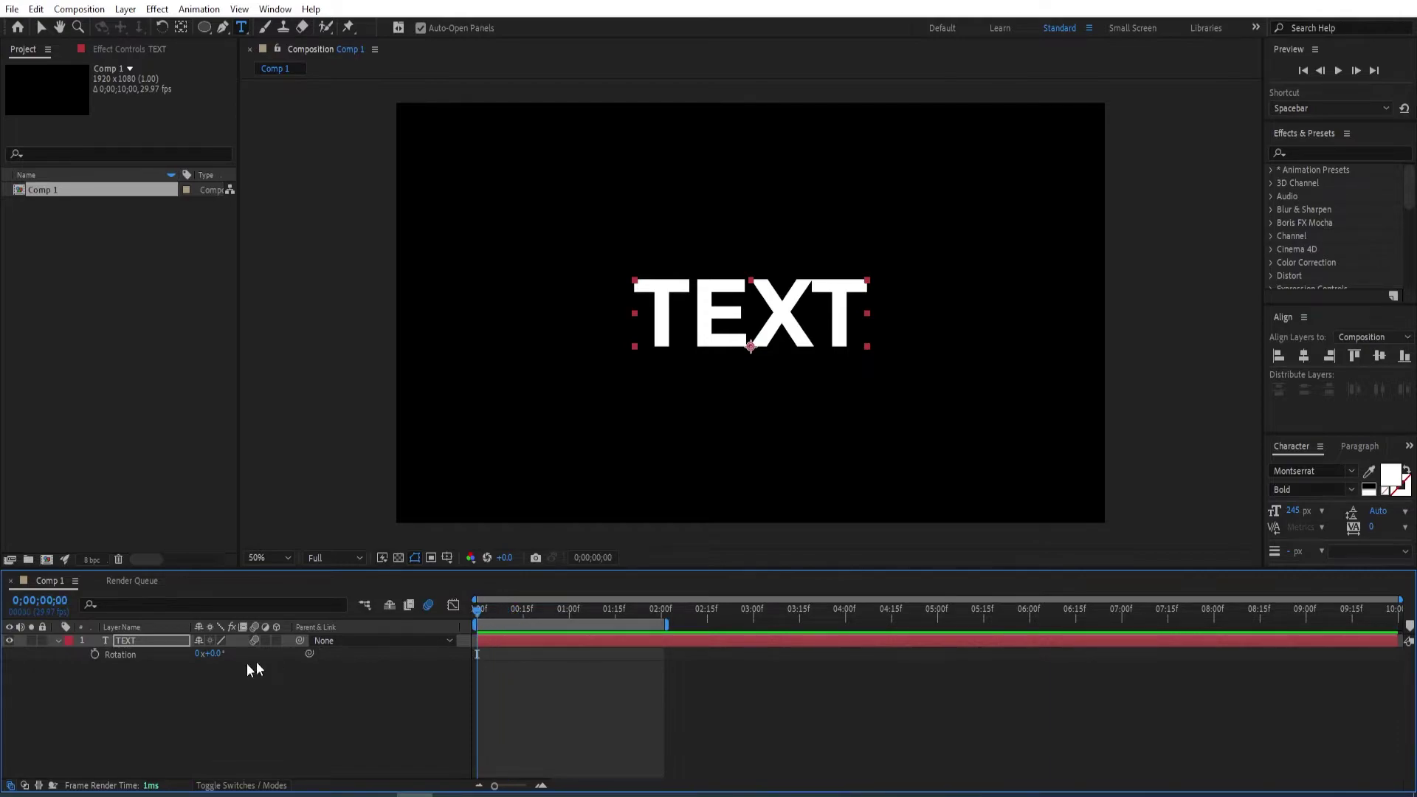
click(94, 654)
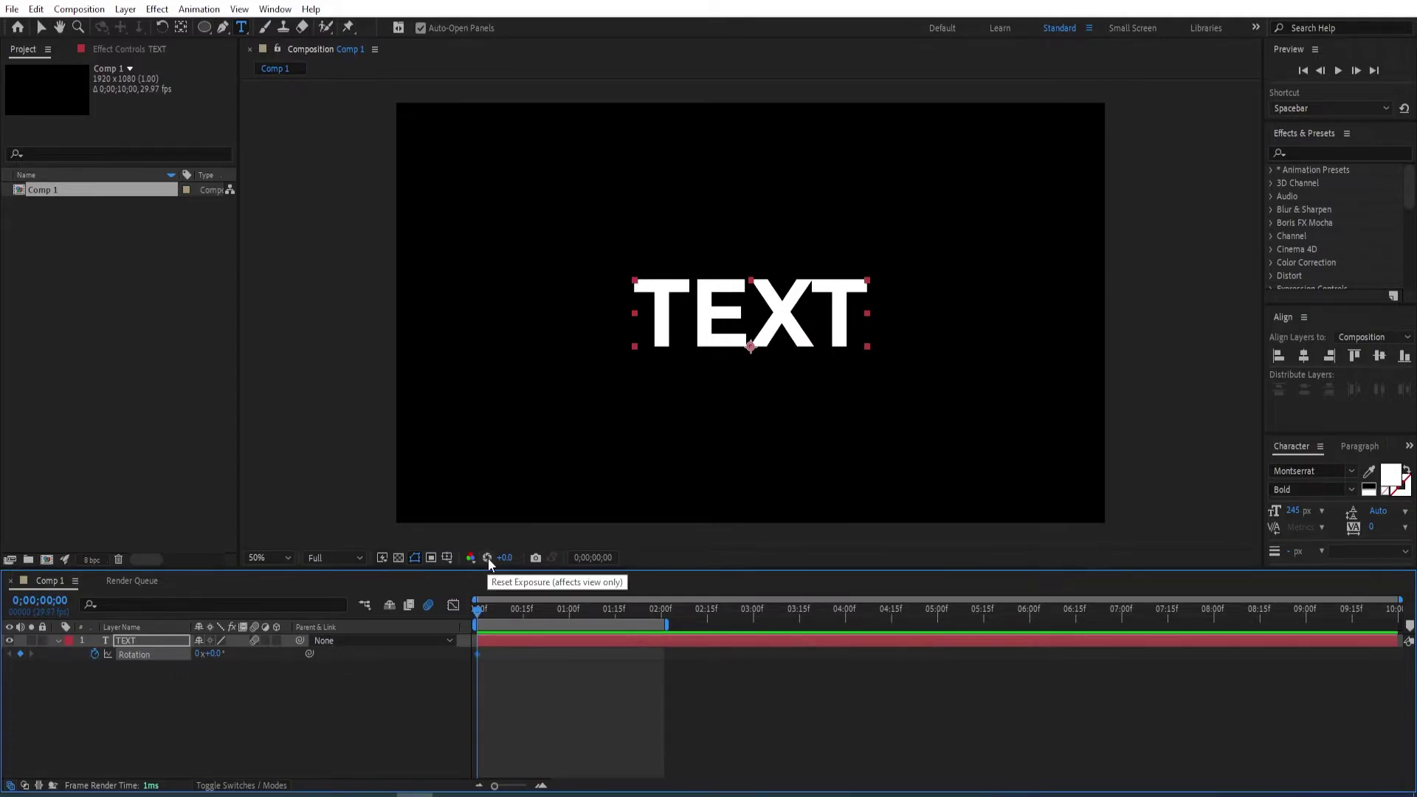
key(Page_Down)
key(Page_Down)
key(Page_Down)
key(Page_Down)
key(Page_Down)
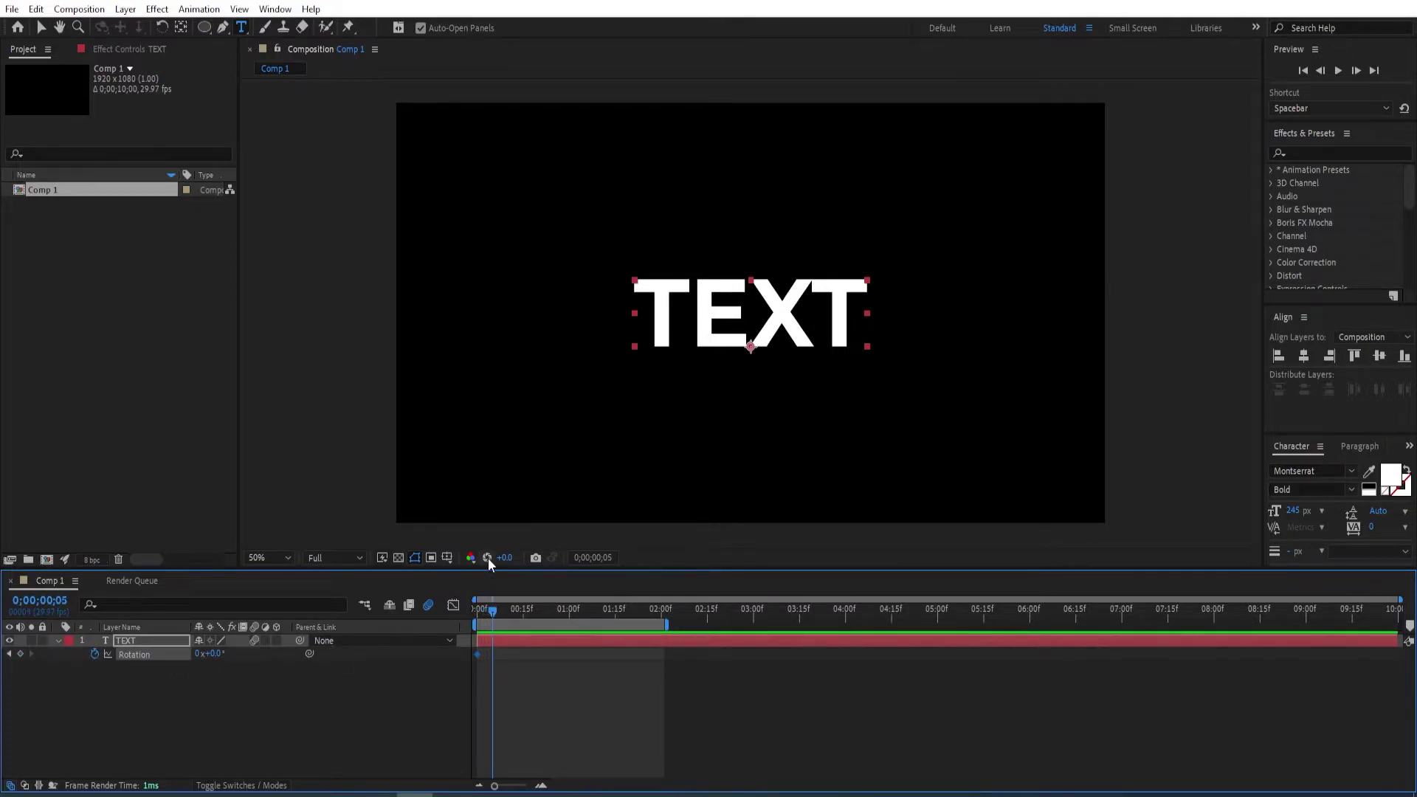
click(20, 654)
Step: Set the frame 5 Rotation keyframe to one full revolution (1x)
click(9, 654)
click(32, 654)
click(199, 654)
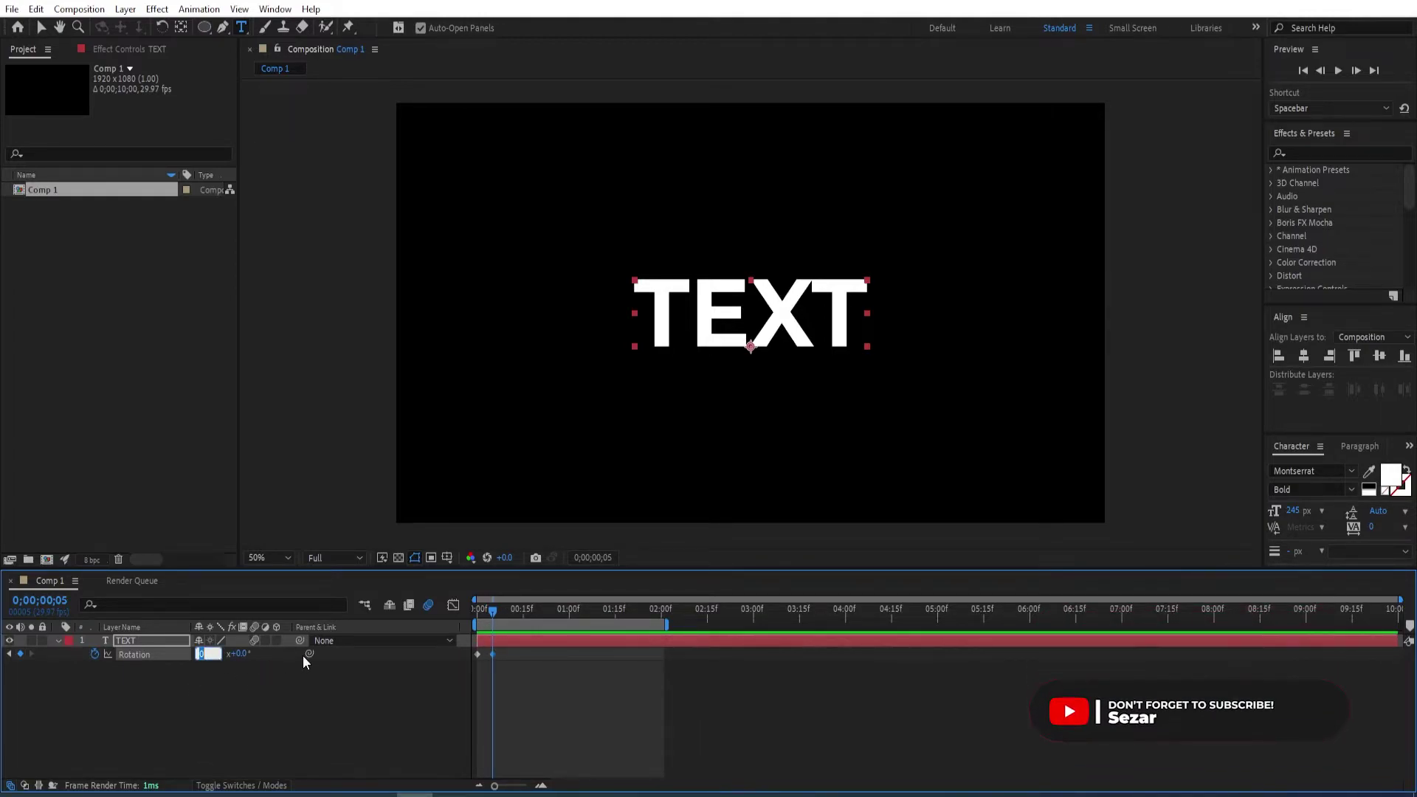
text(1)
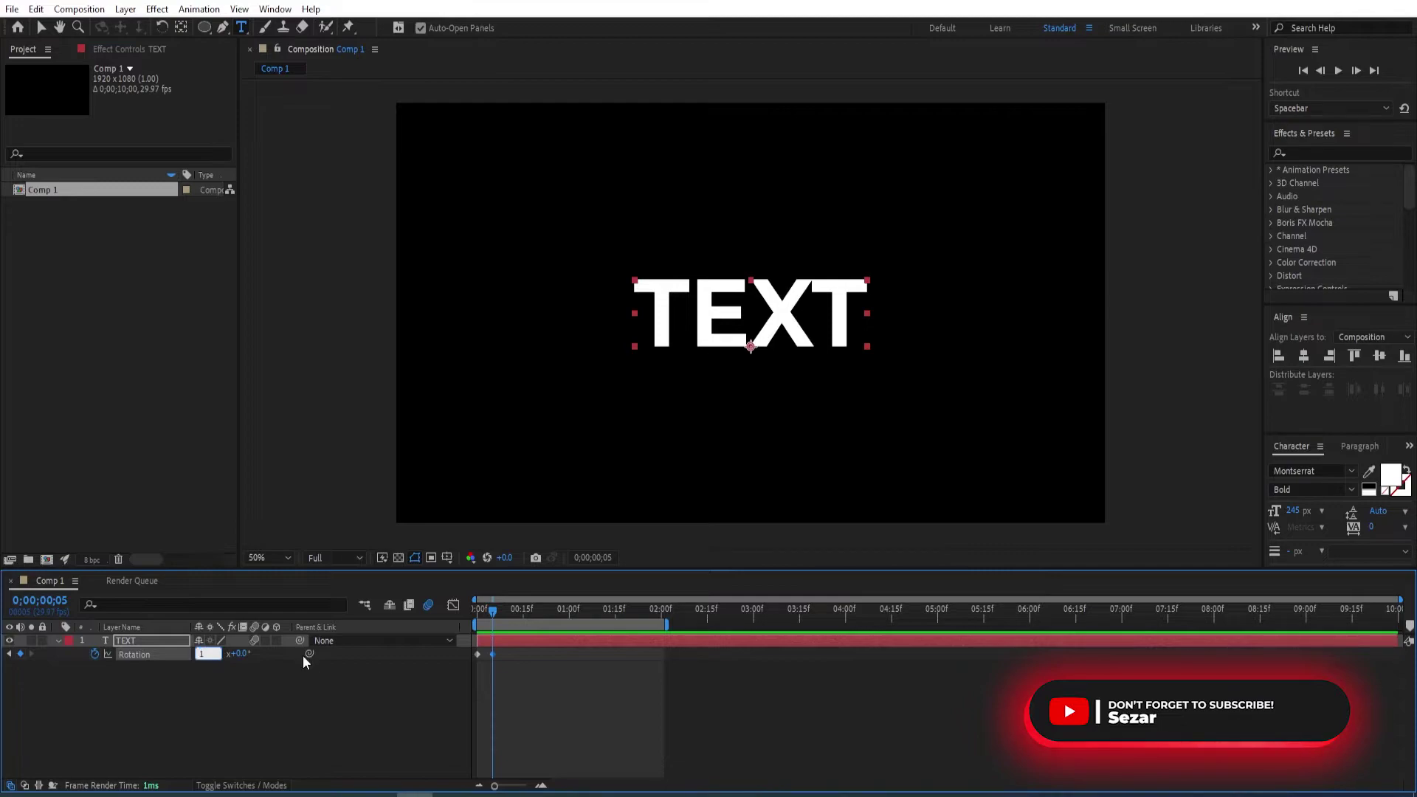
key(Return)
Step: Paste the inertial bounce expression (amp .1, freq 2.0) onto TEXT's Rotation
key(Home)
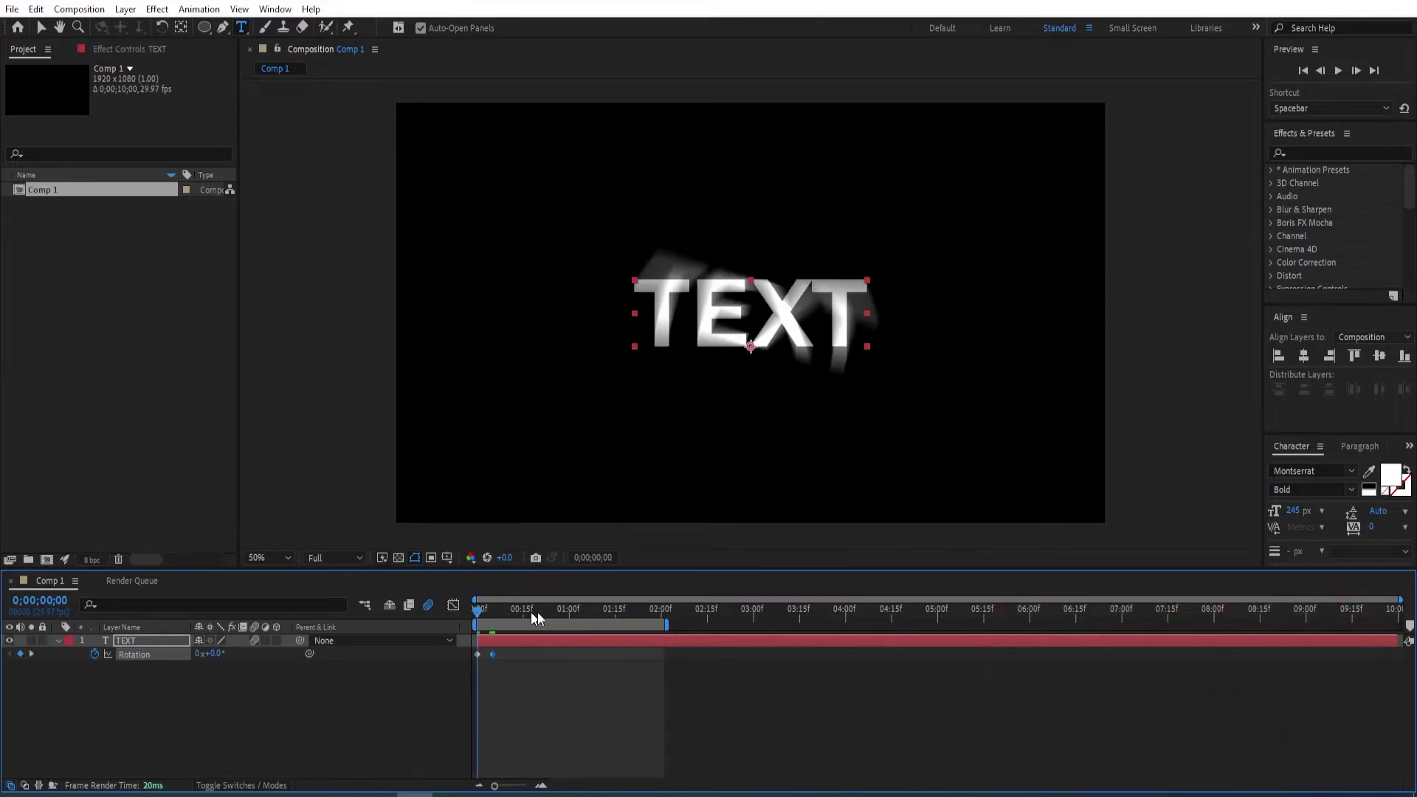
click(524, 612)
click(481, 614)
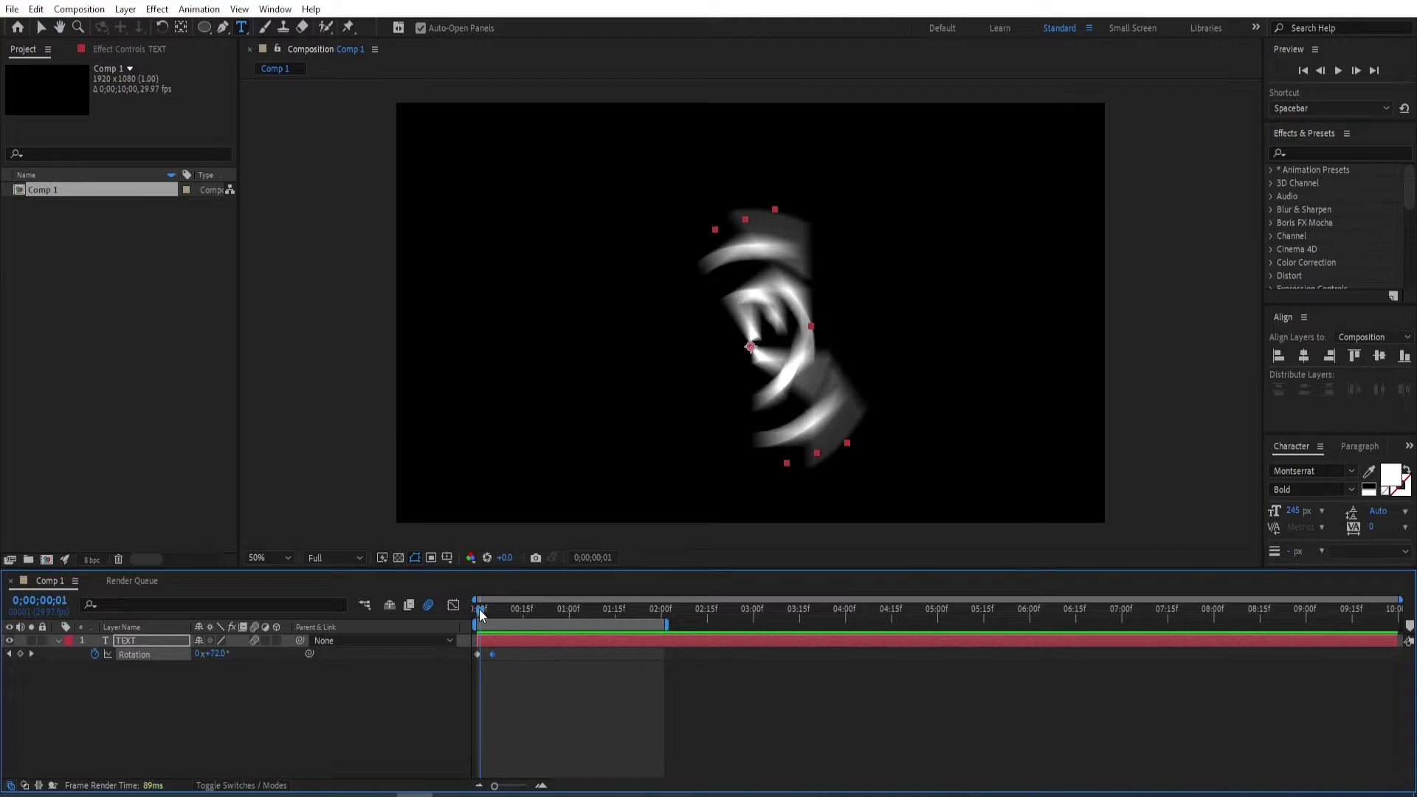
alt+click(95, 655)
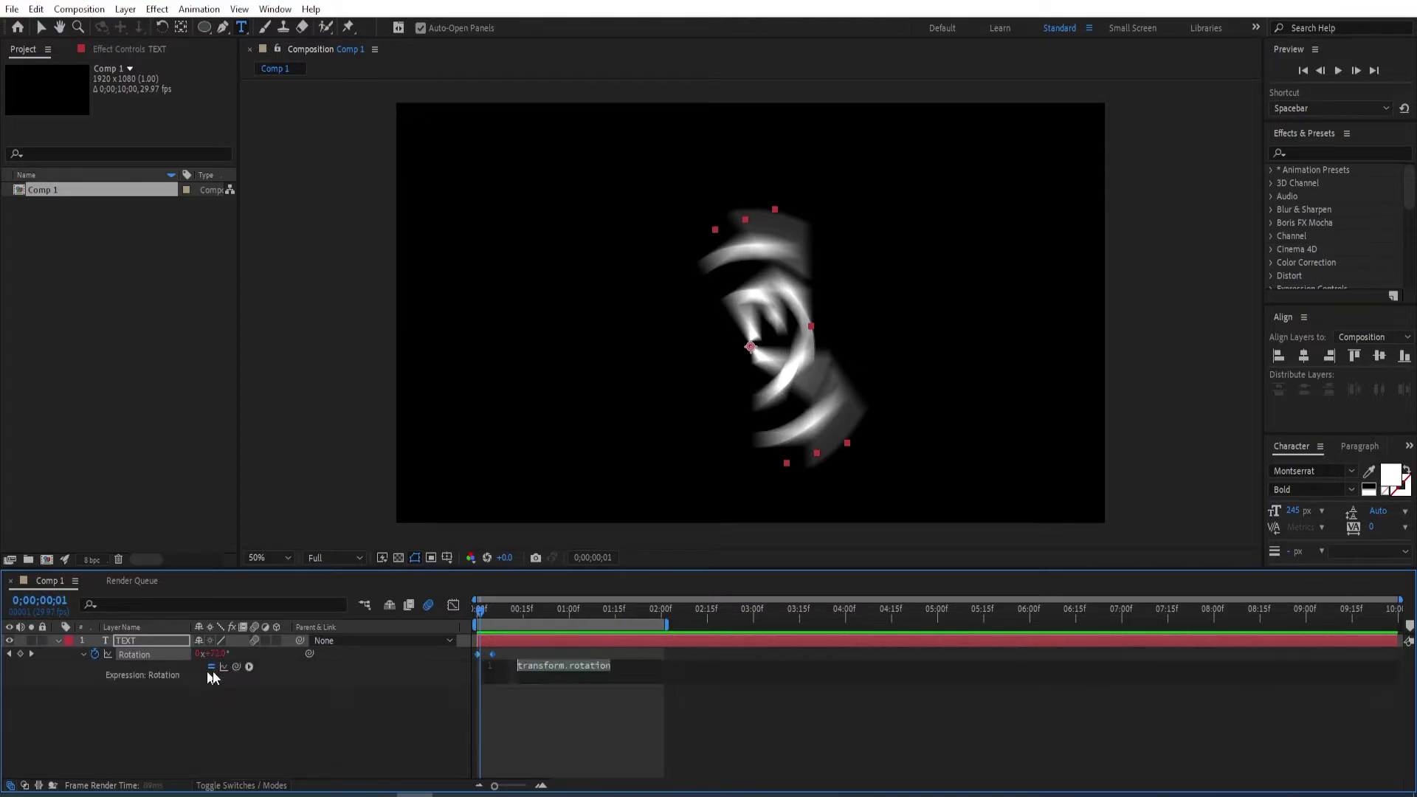
key(ctrl+v)
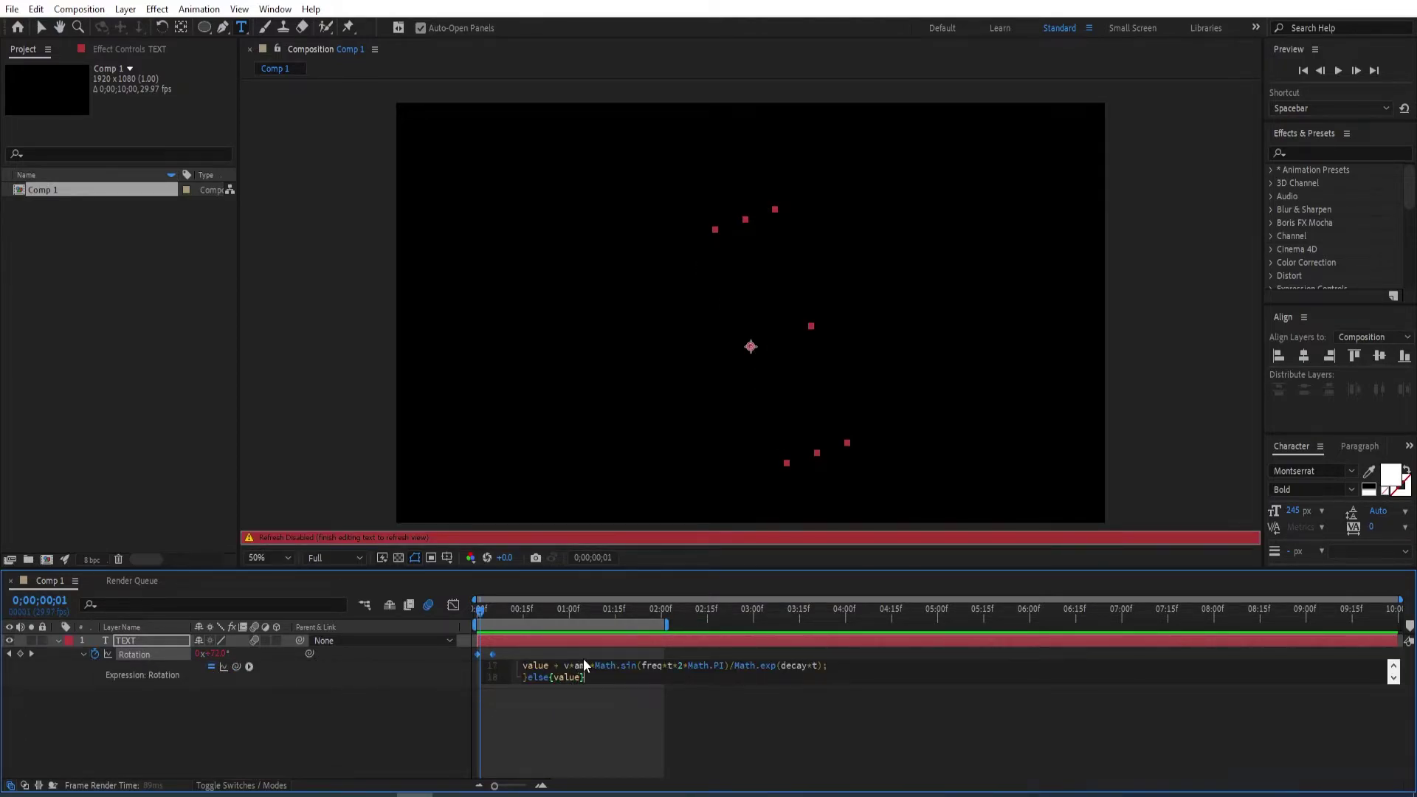
click(584, 658)
Step: Preview the wobbling spin from the first frame
drag(481, 609, 456, 611)
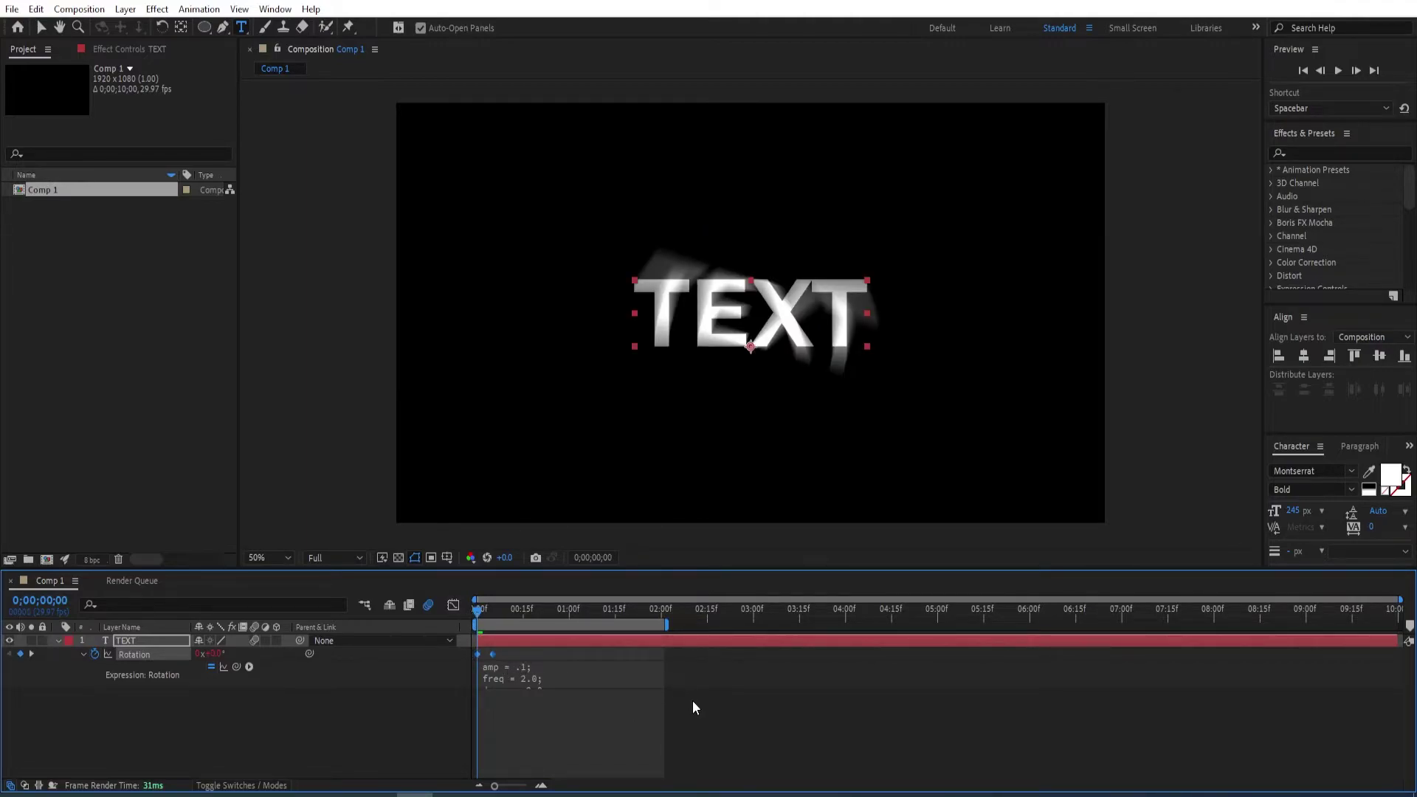
key(space)
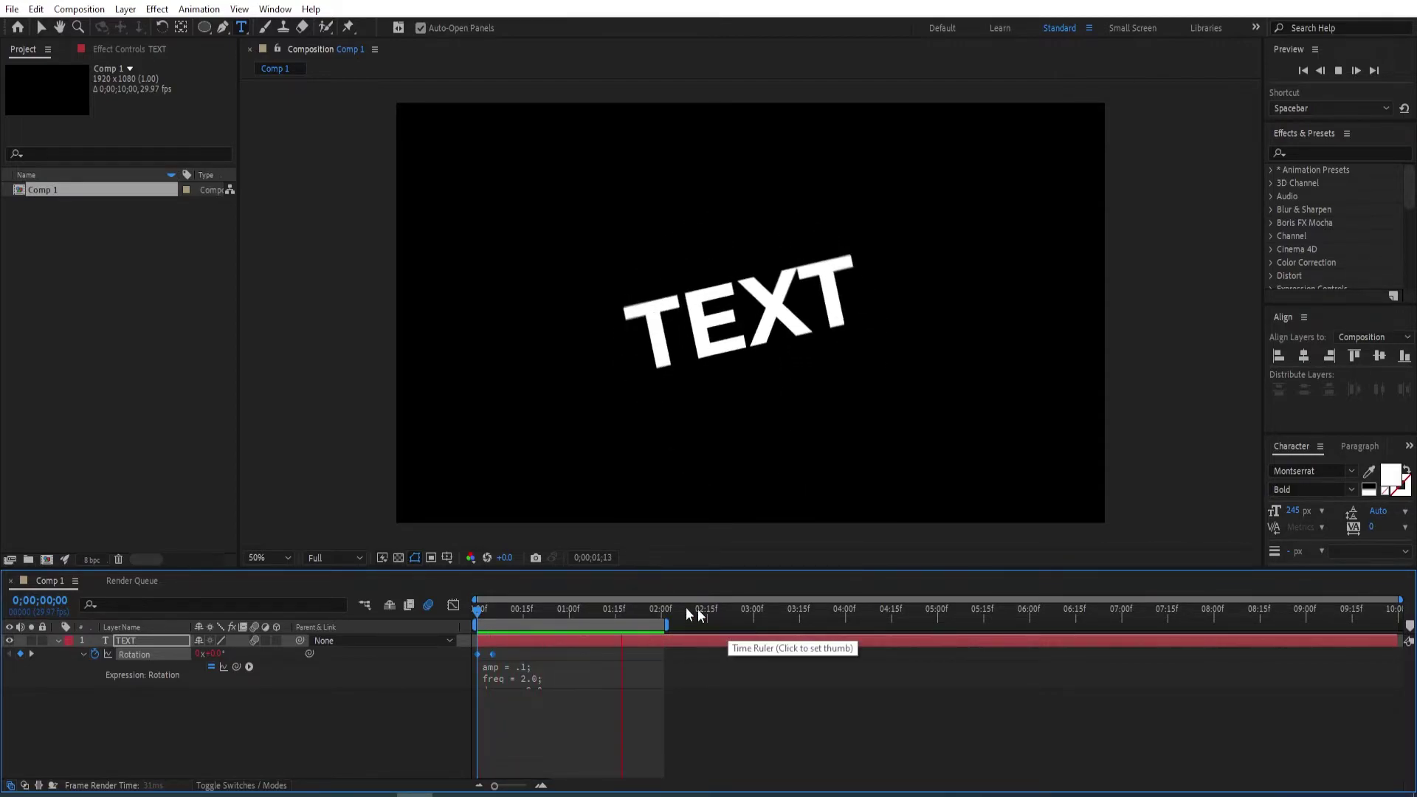
key(space)
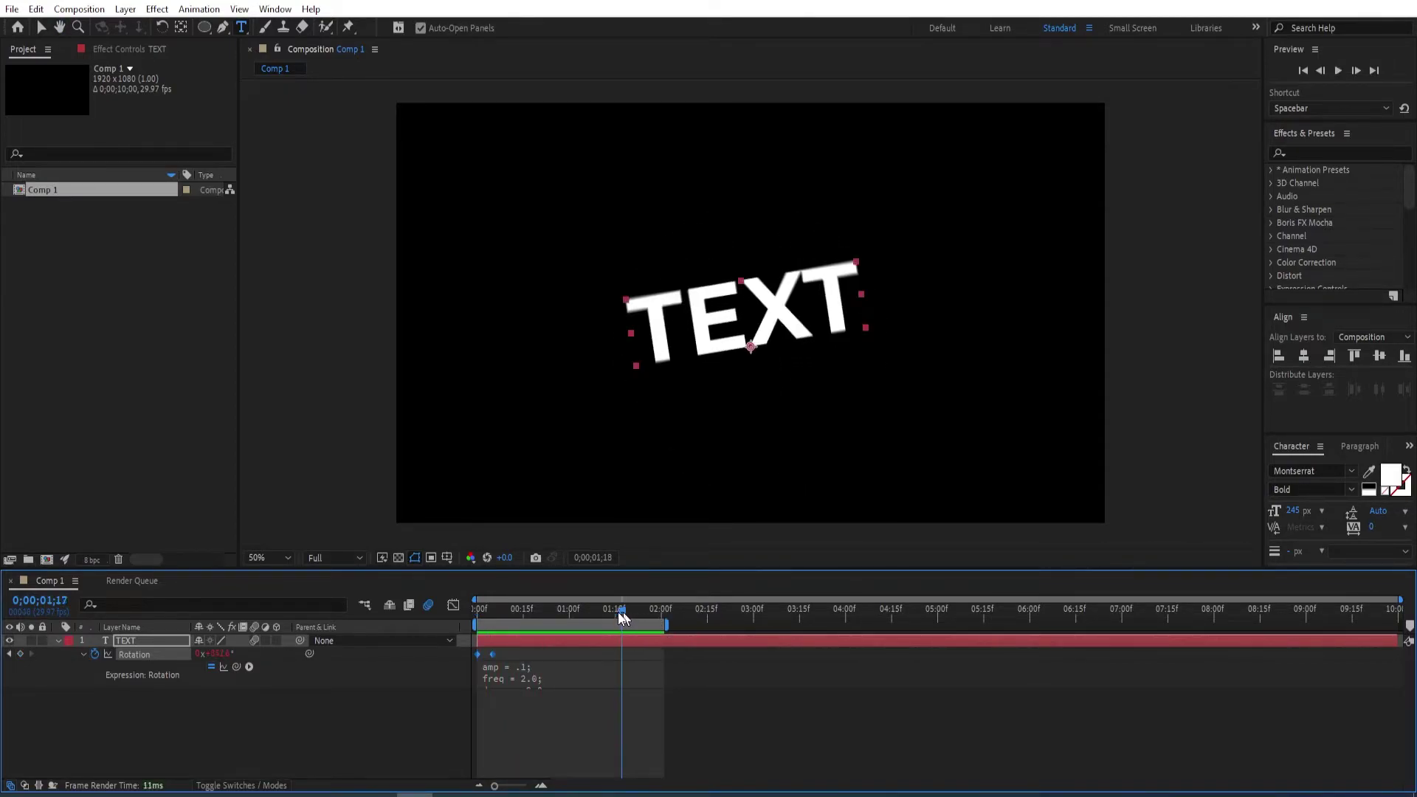
Step: Remove the Rotation expression and keyframes, then set a Position keyframe at frame 0
alt+click(96, 654)
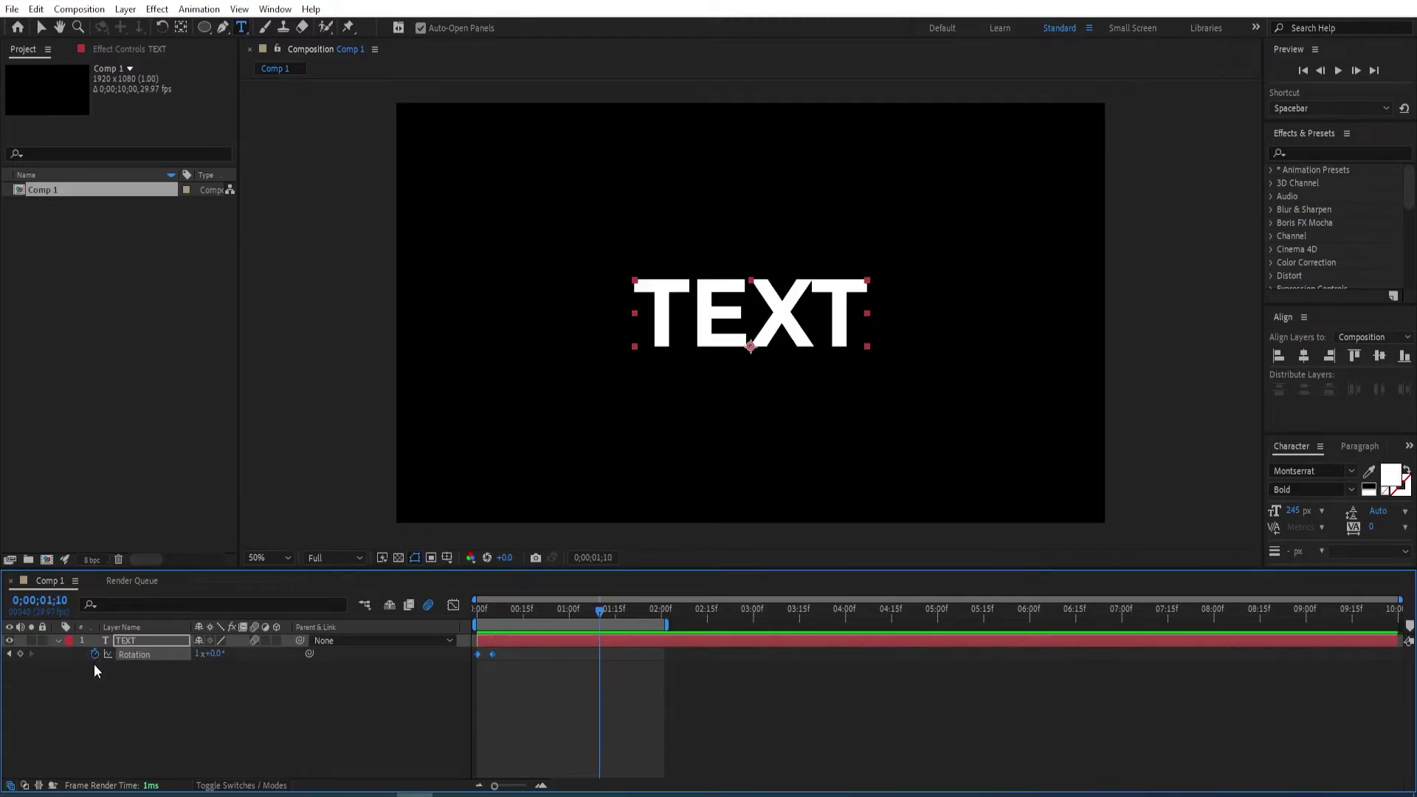
click(95, 655)
drag(597, 616, 418, 627)
key(p)
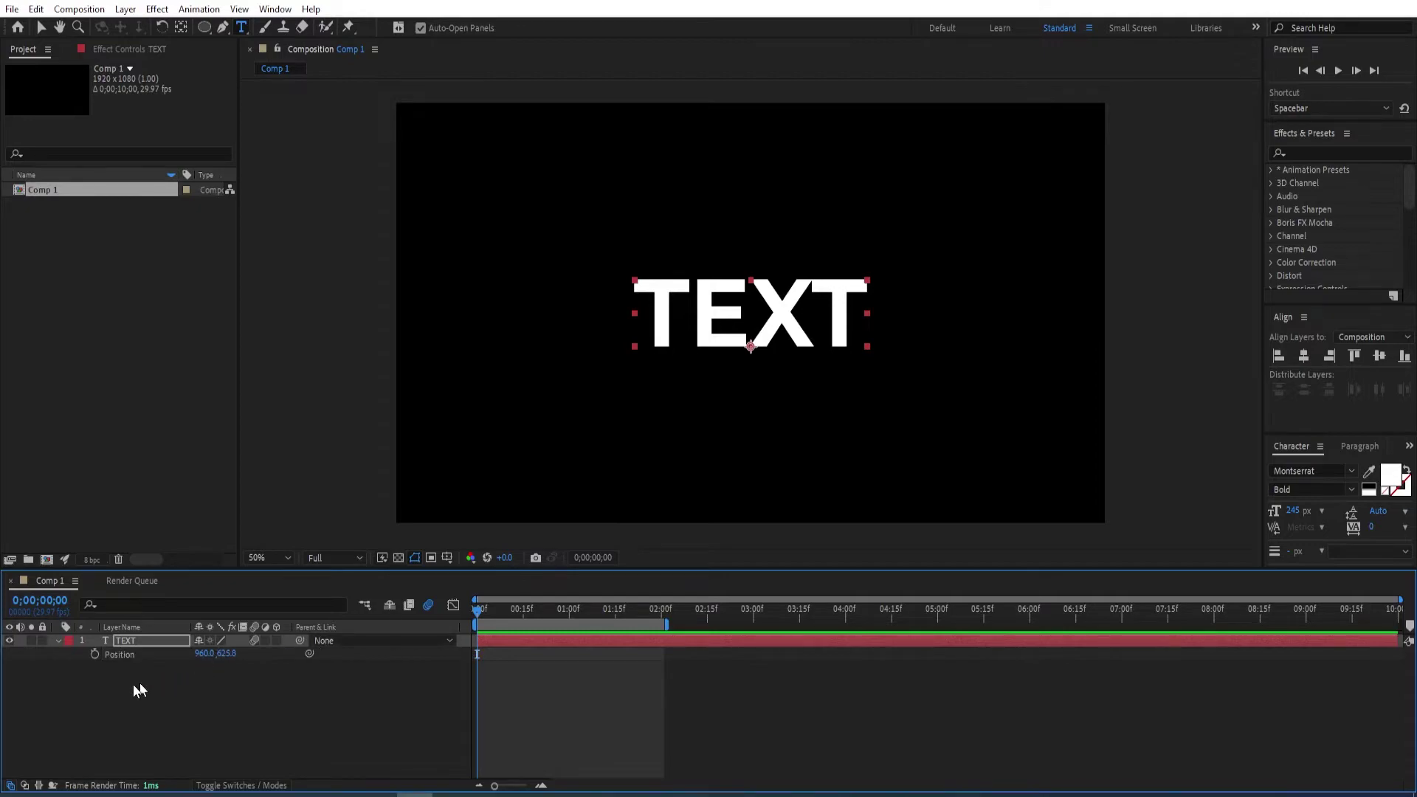
click(93, 655)
Step: Add a frame 5 Position keyframe at 960,625.8 and raise frame 0 to 960,362.8
key(Page_Down)
key(Page_Down)
key(Page_Down)
key(Page_Down)
key(Page_Down)
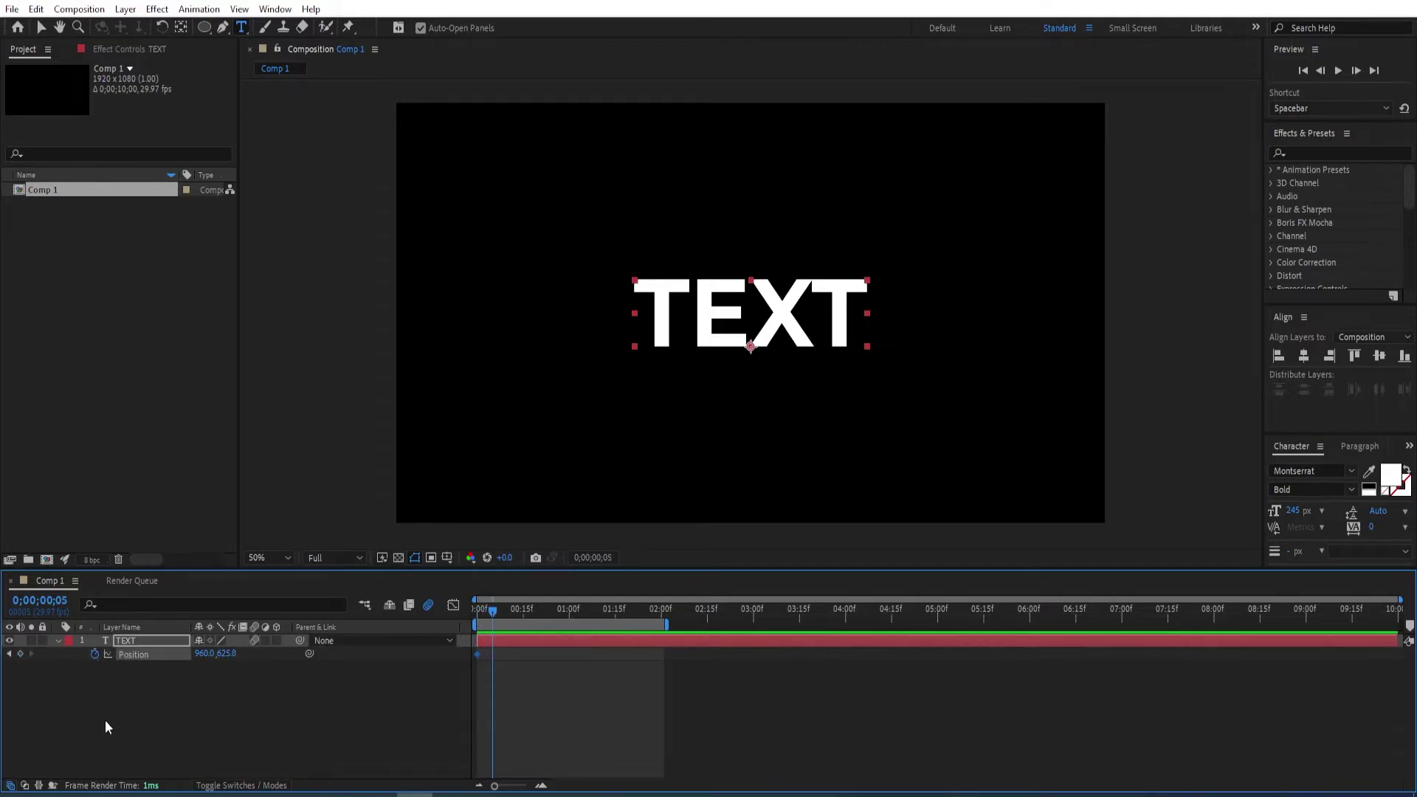
click(20, 655)
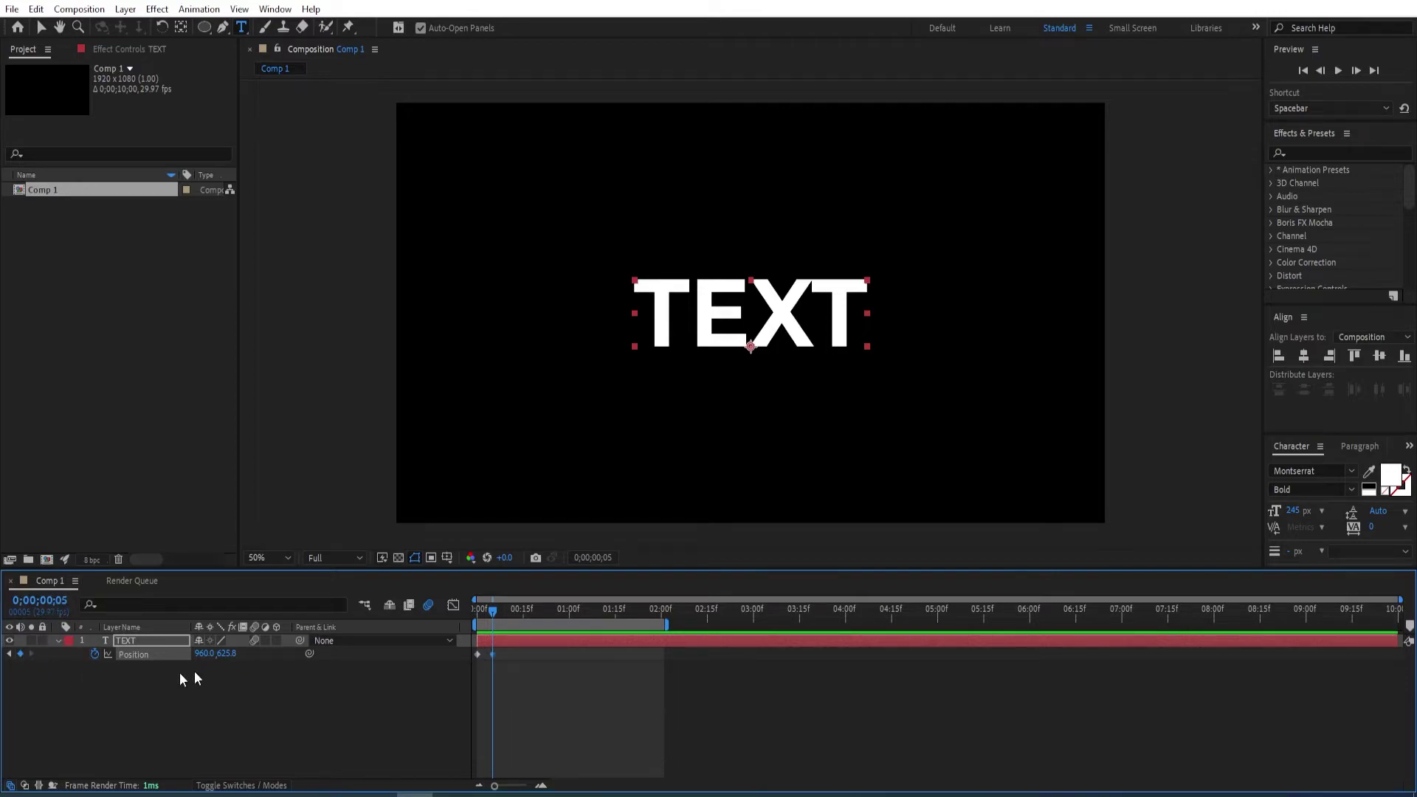
click(11, 655)
mouse_move(211, 654)
mouse_down()
mouse_move(225, 654)
mouse_move(205, 654)
mouse_up()
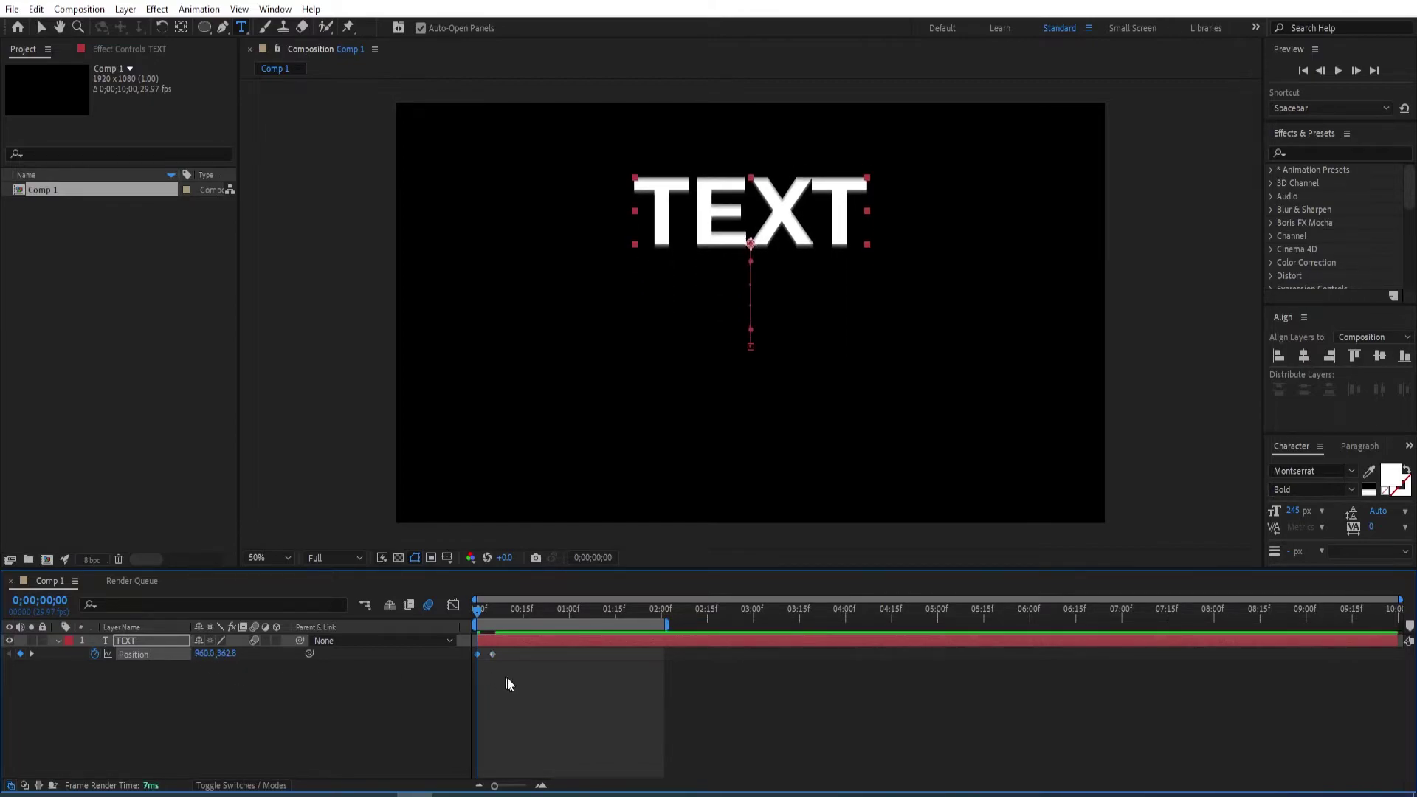
drag(476, 617, 493, 624)
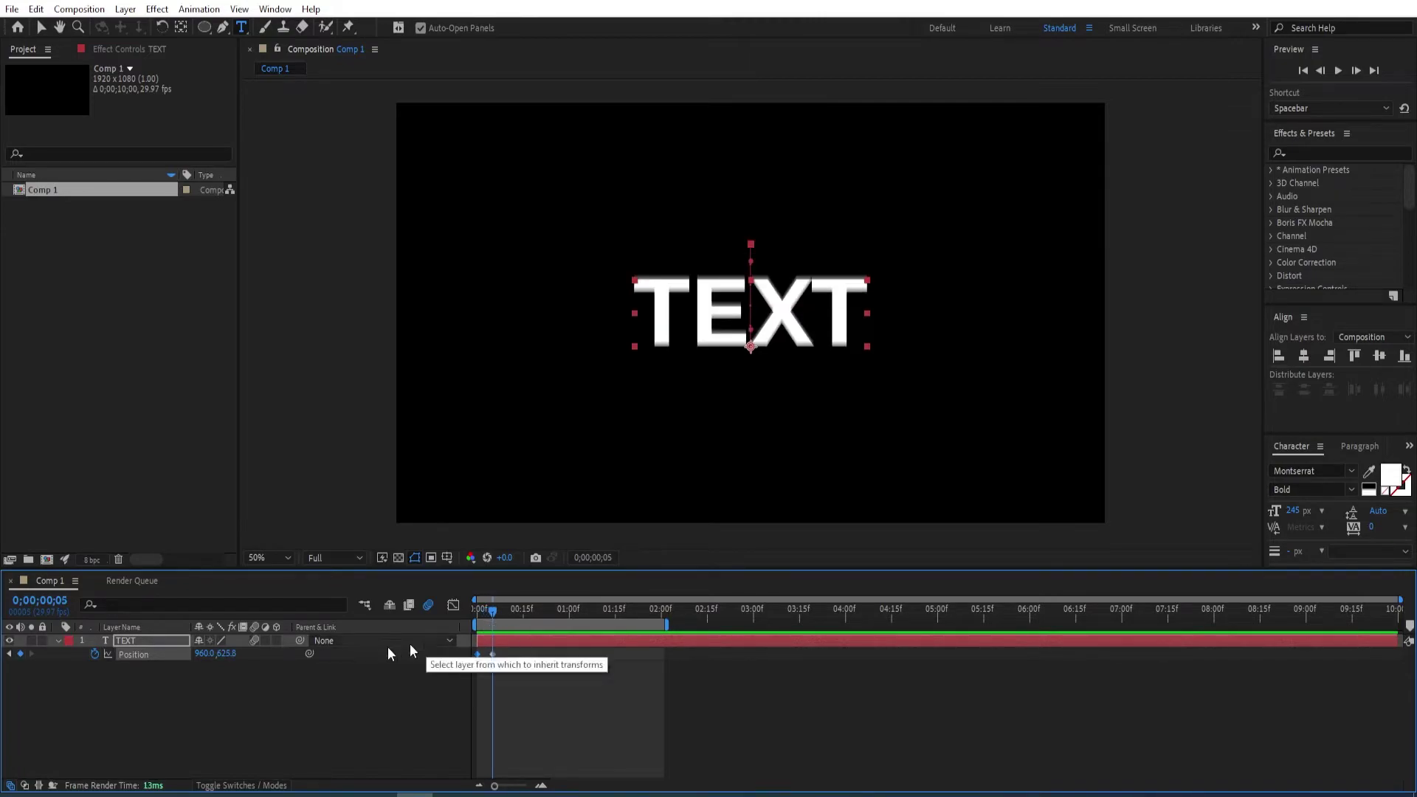
Step: Paste the bounce expression onto TEXT's Position and preview the bouncing drop
alt+click(95, 656)
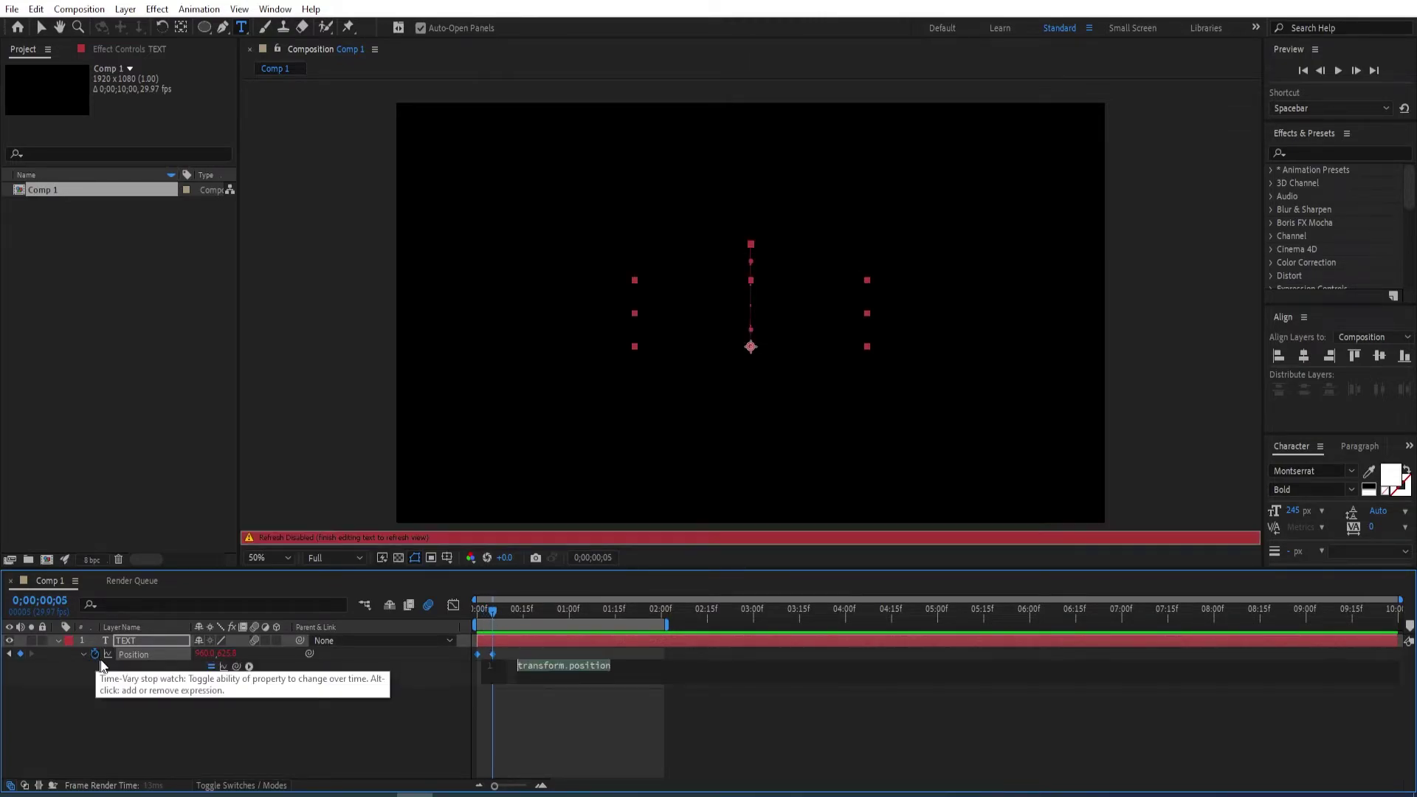
key(ctrl+v)
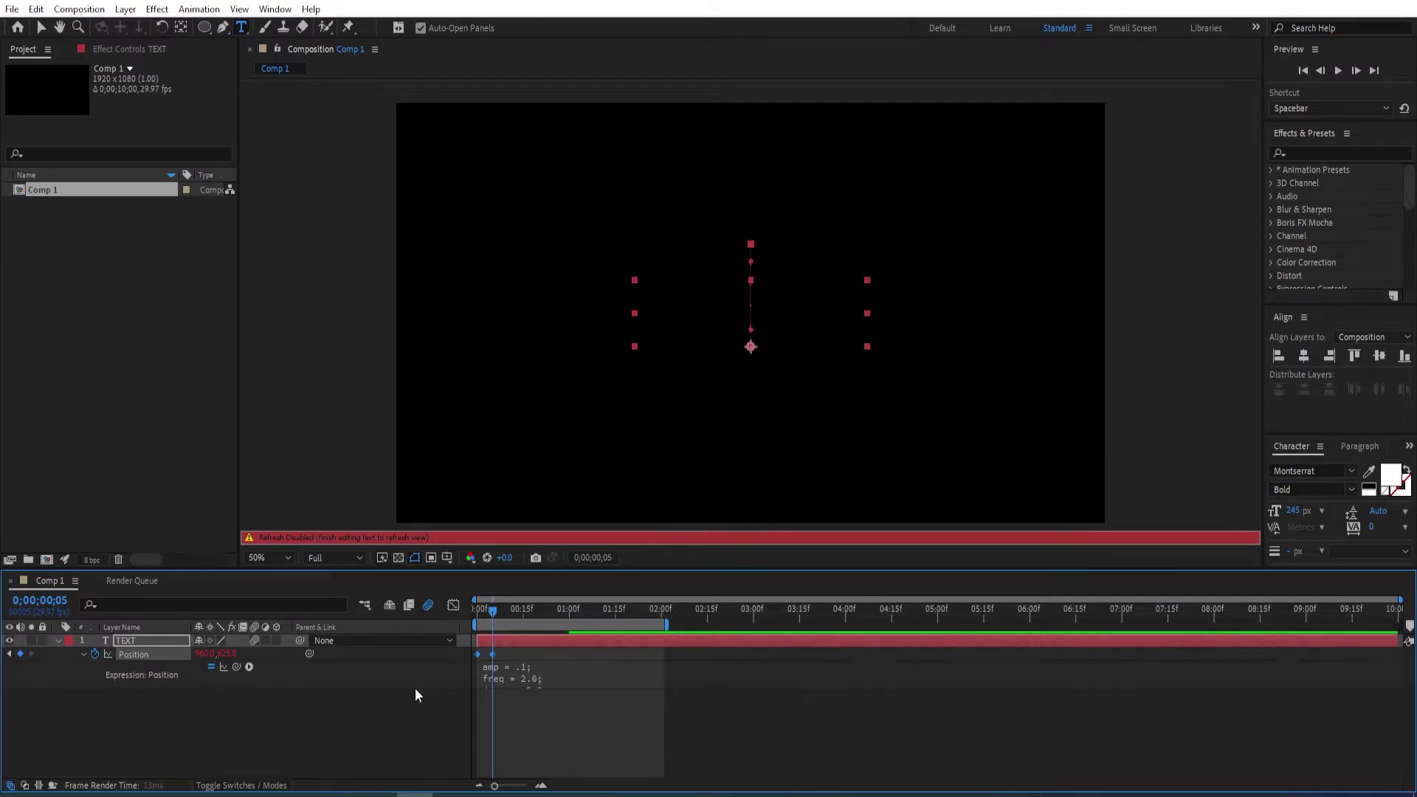
click(425, 675)
key(space)
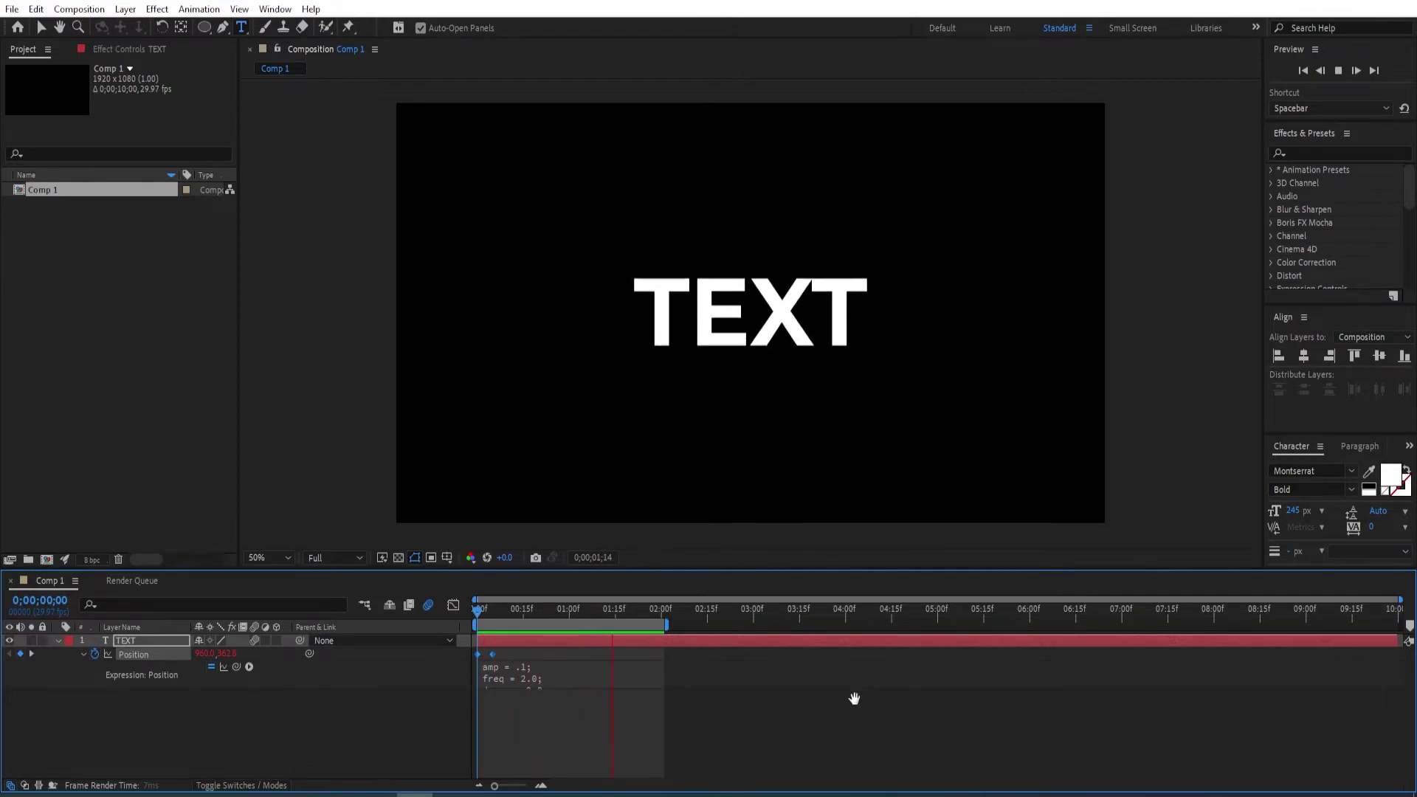
key(space)
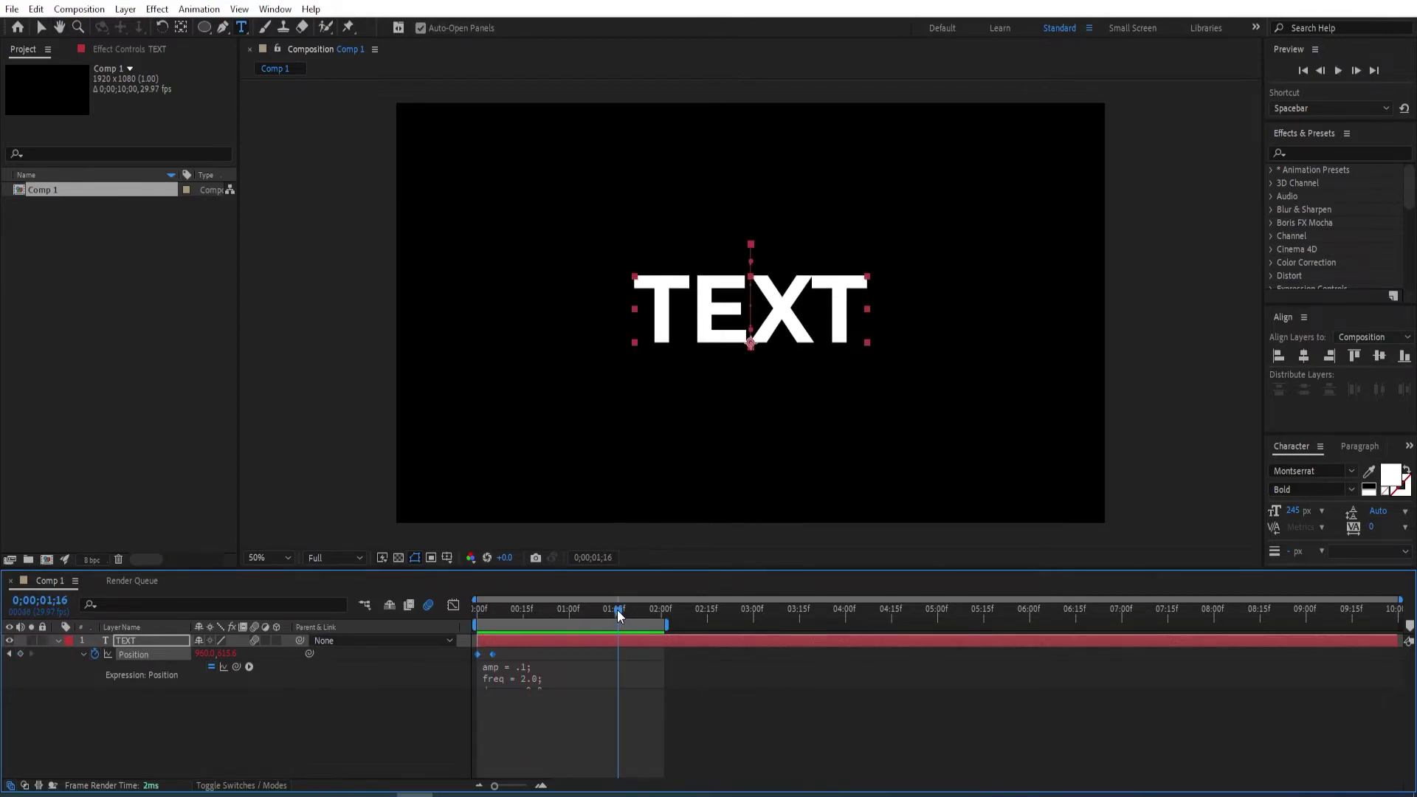
drag(617, 610, 591, 623)
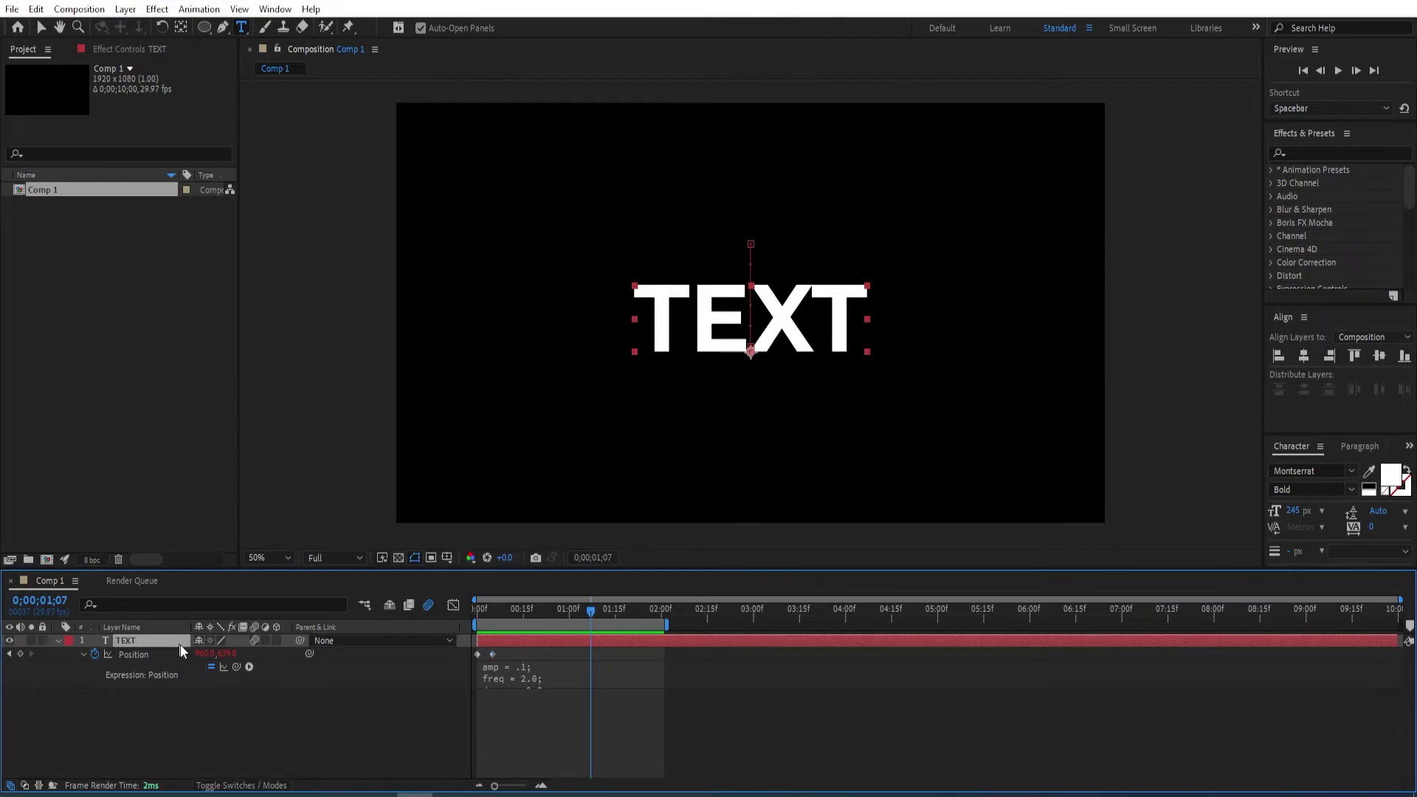
Step: Replace the TEXT layer with a red ellipse circle, anchor centred, aligned to comp centre
key(Delete)
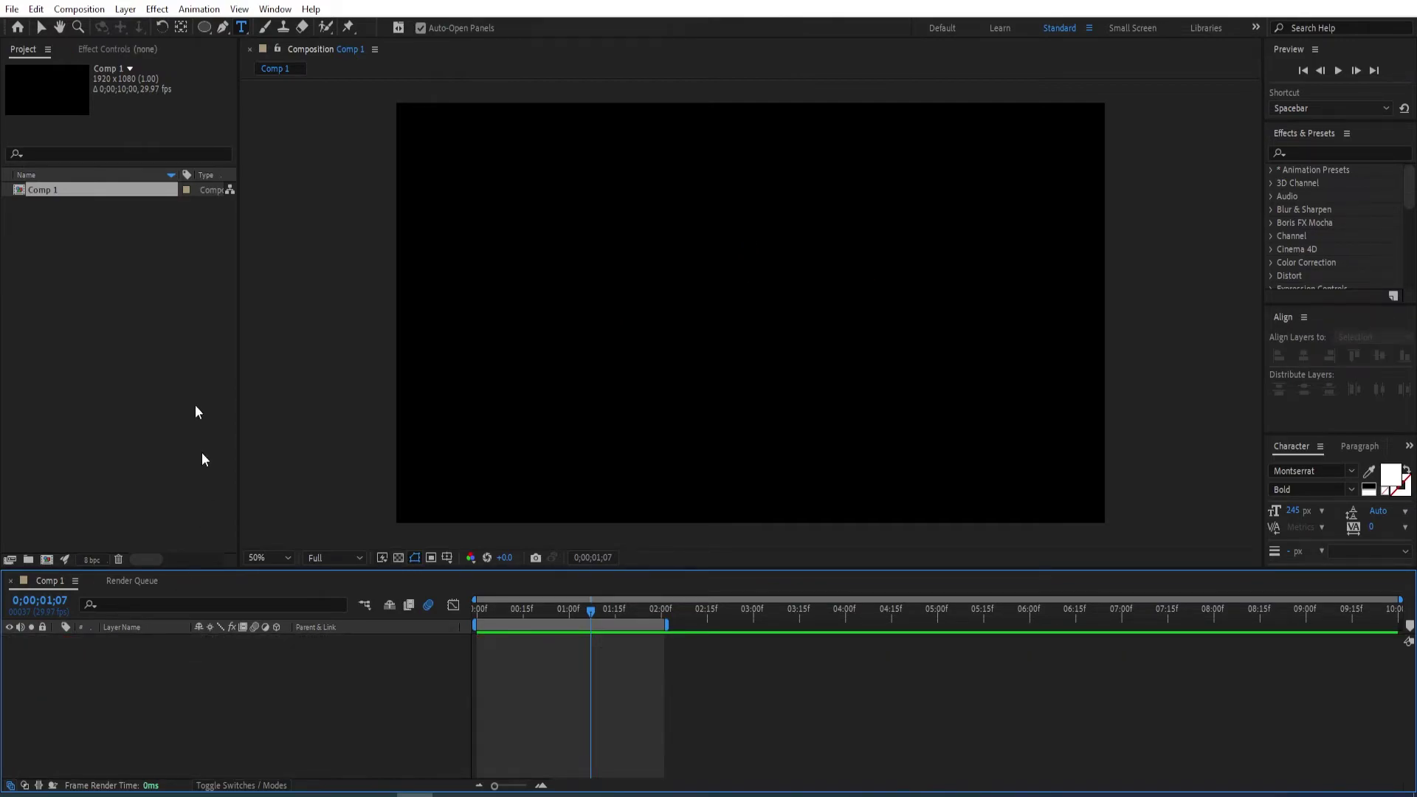
click(207, 28)
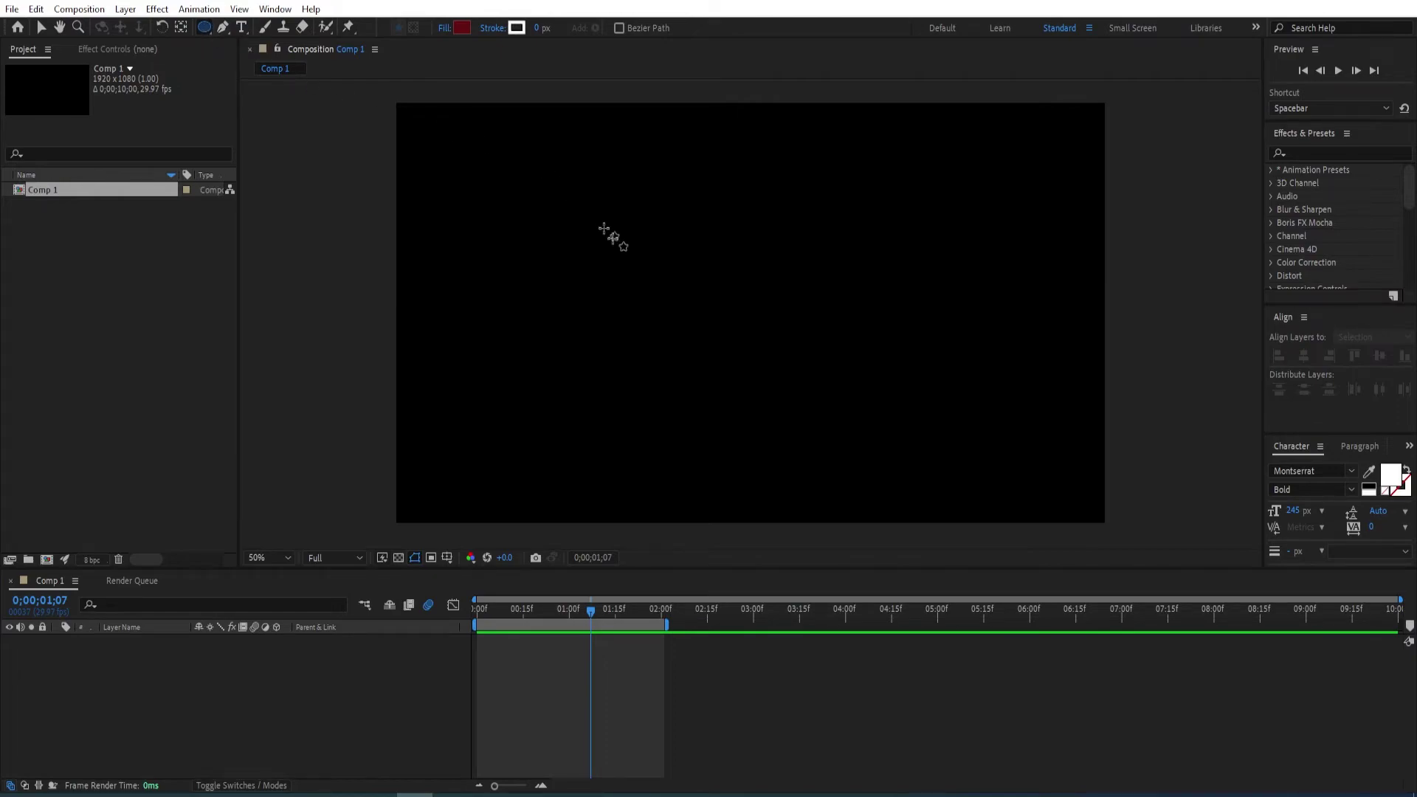
drag(721, 281, 755, 324)
key(ctrl+alt+Home)
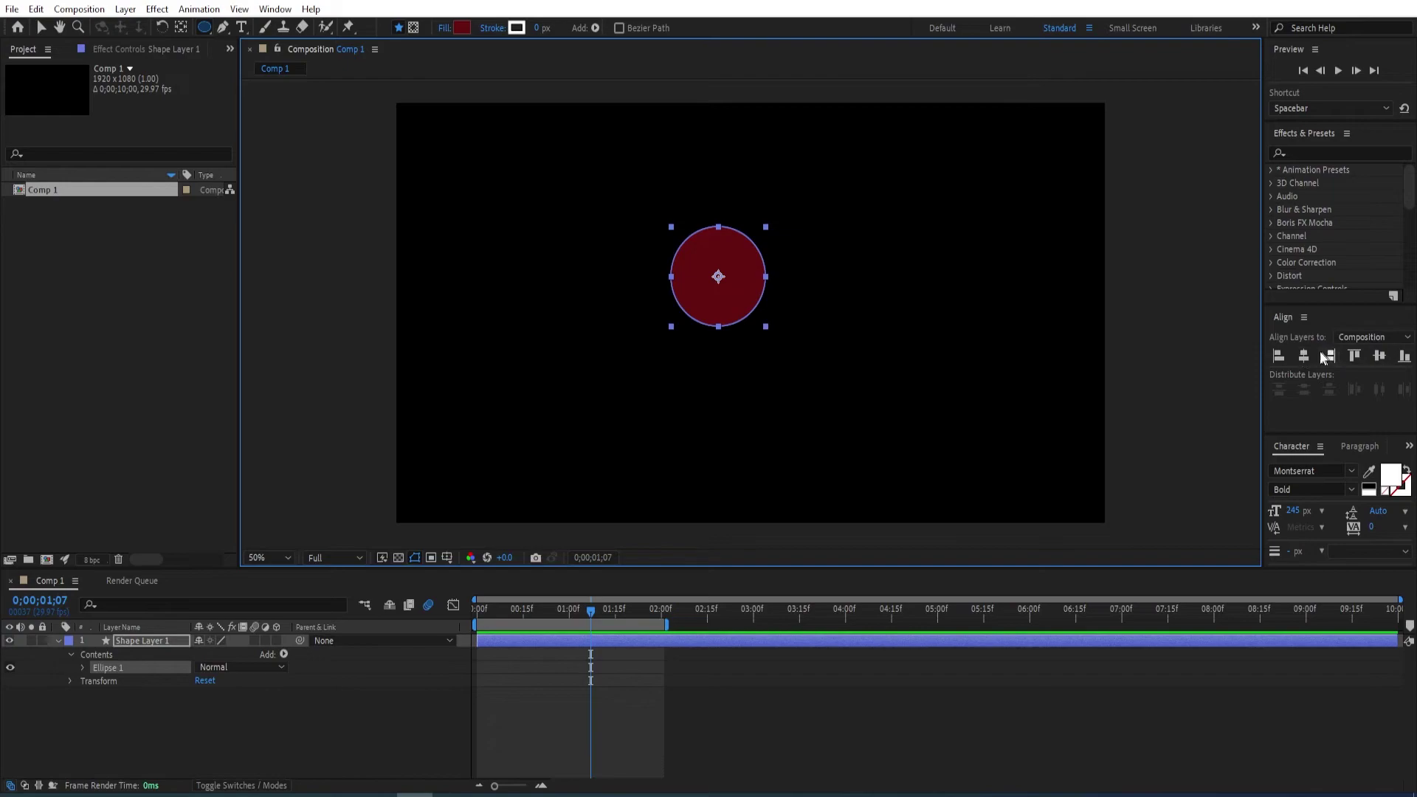
click(1303, 355)
click(1381, 356)
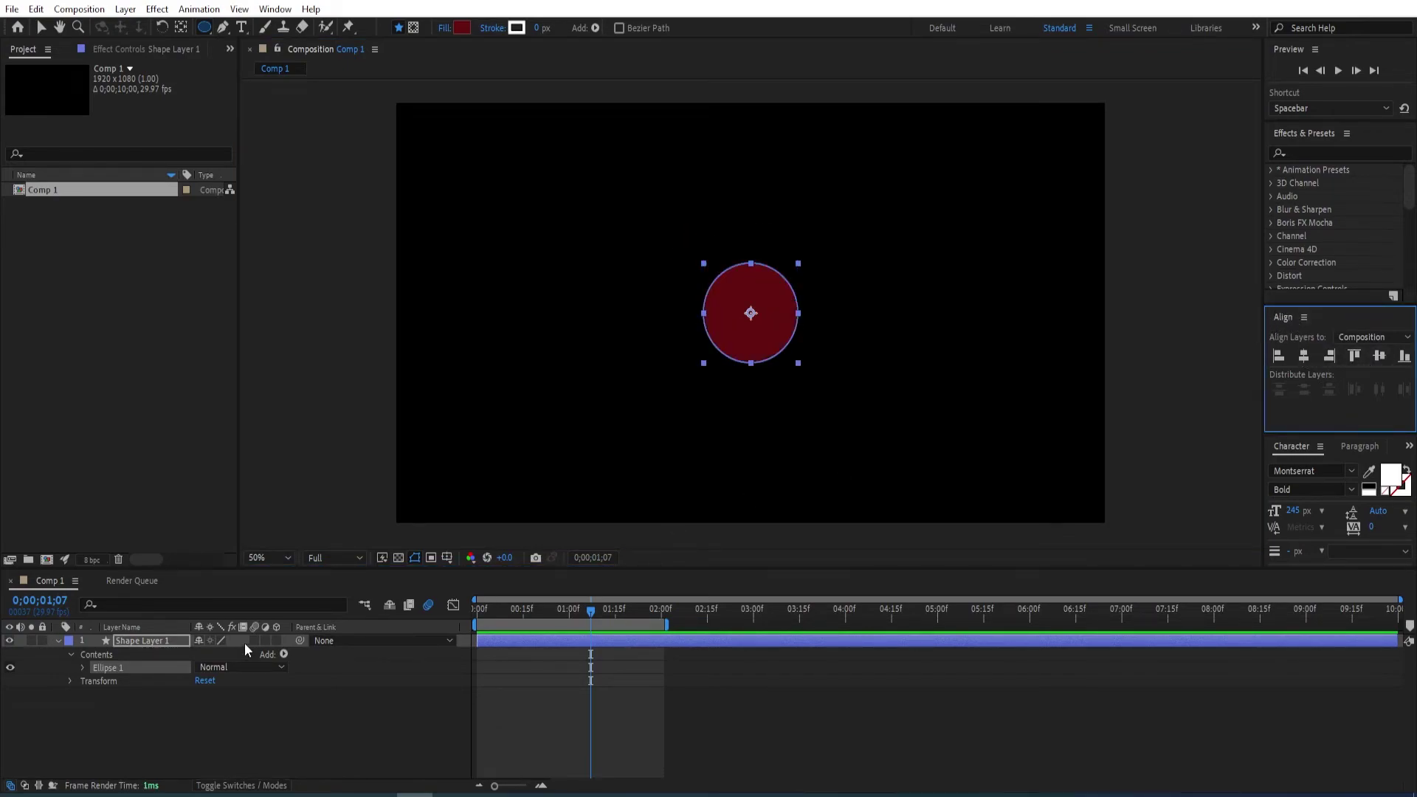
Step: Keyframe the circle's Position at frames 0 and 5, starting at 960,270
key(p)
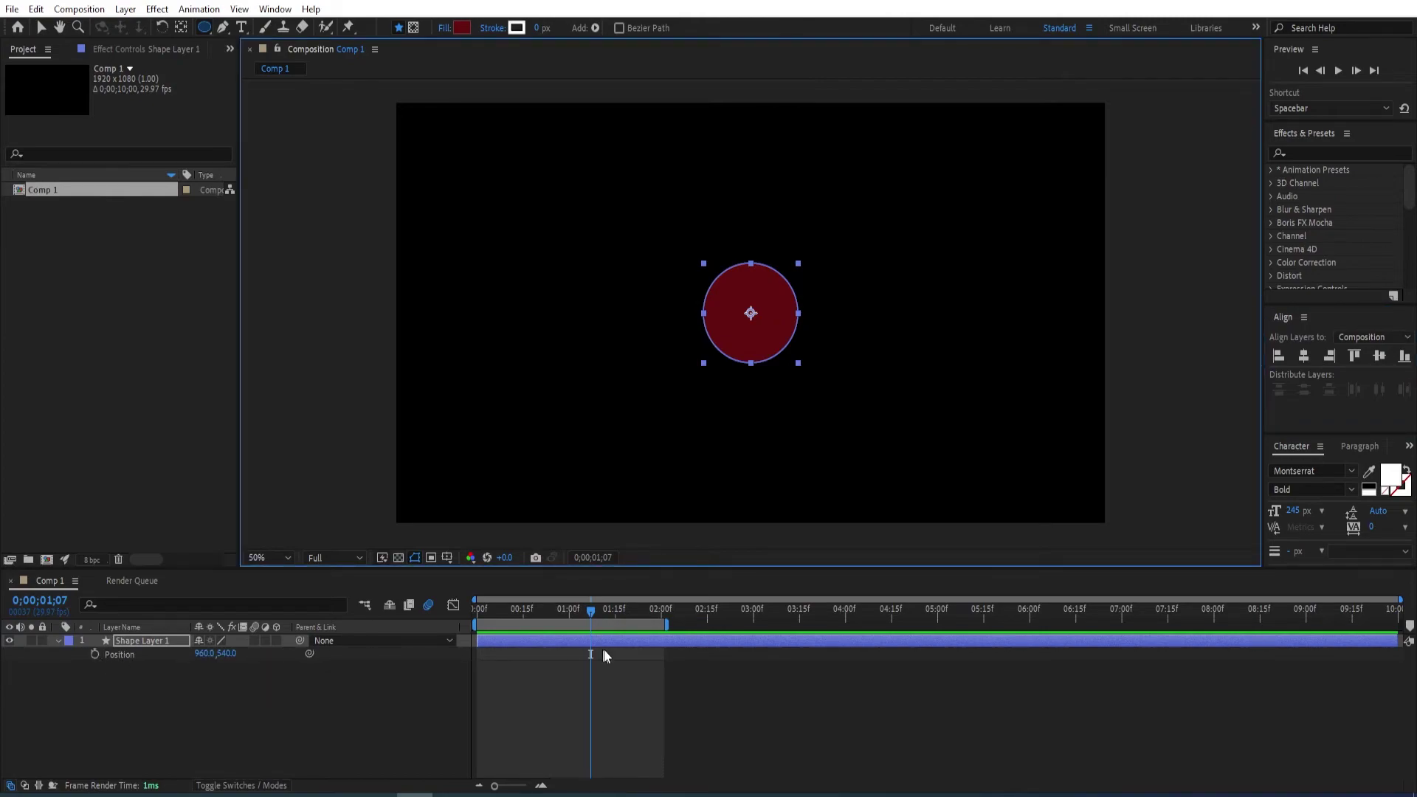
click(590, 610)
key(Home)
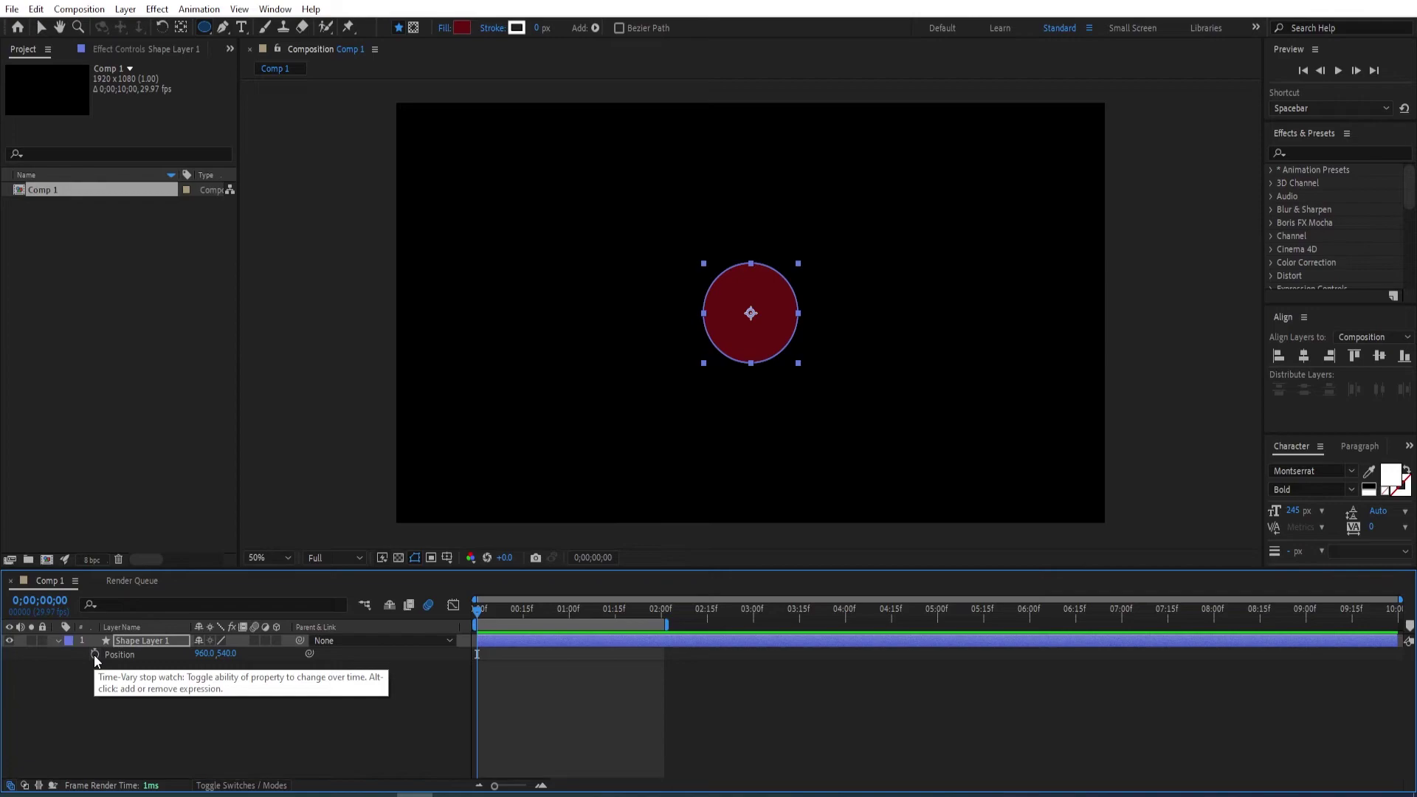
click(94, 654)
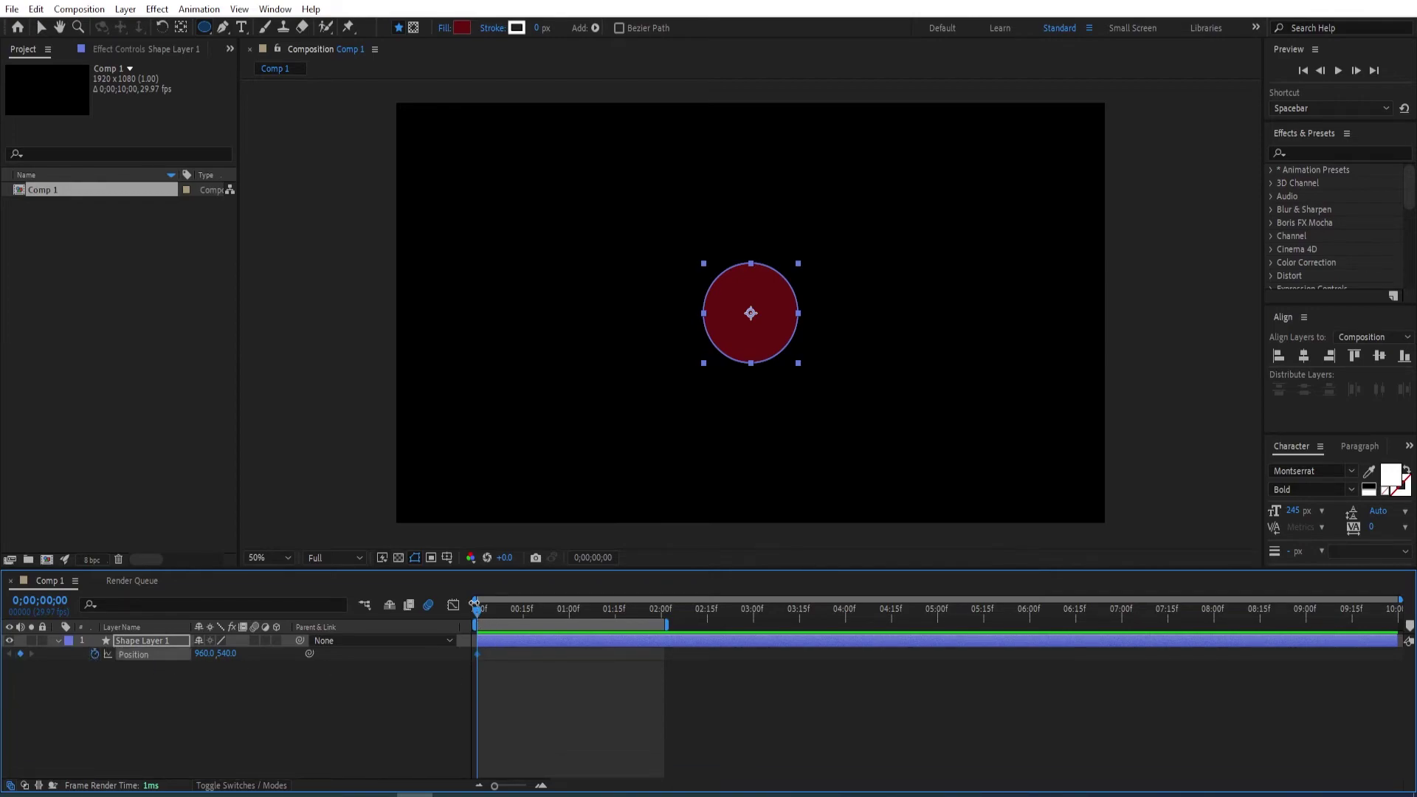
key(Page_Down)
key(Page_Down)
key(Page_Down)
key(Page_Down)
key(Page_Down)
click(20, 654)
click(10, 654)
drag(221, 654, 204, 654)
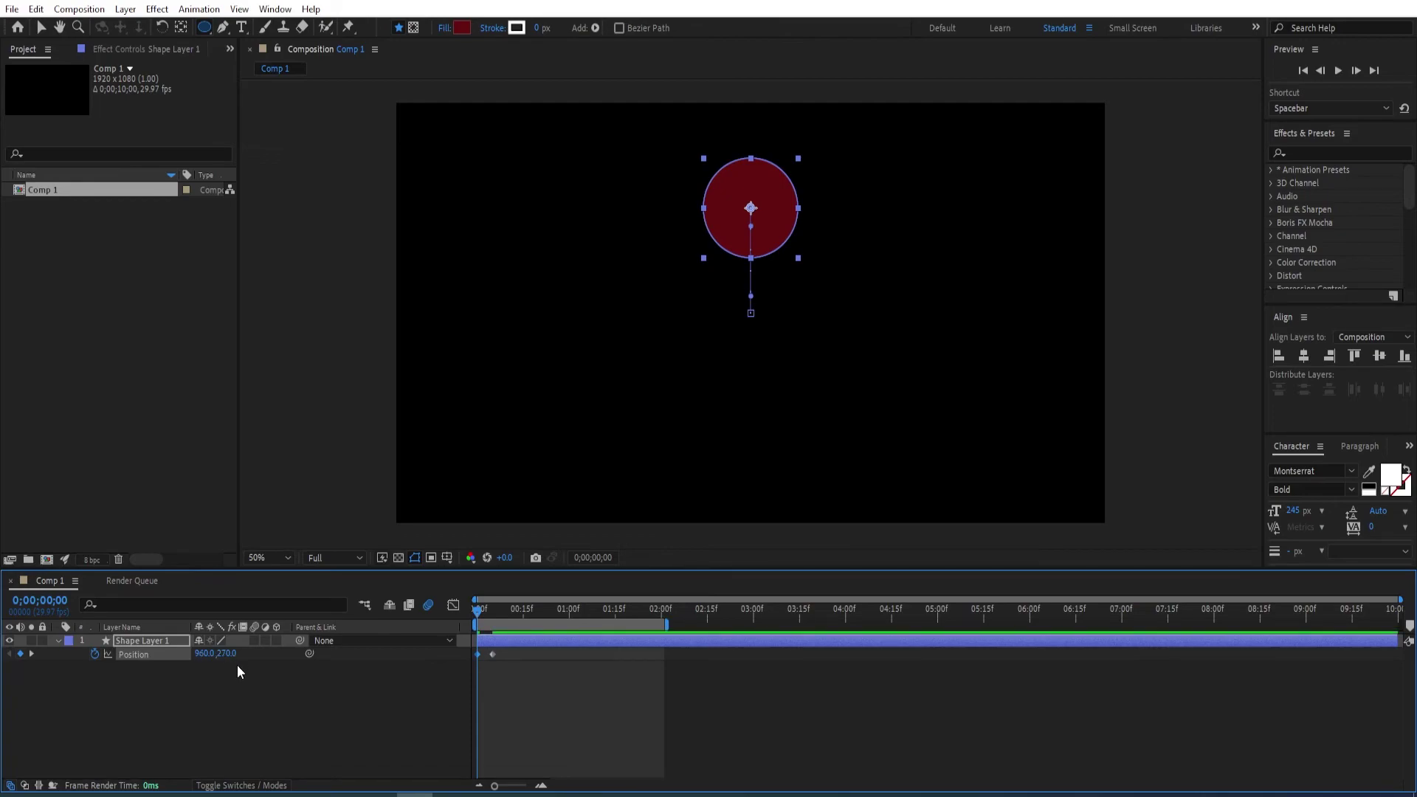
Step: Paste the inertial bounce expression (amp .1, freq 2.0) onto Shape Layer 1's Position and preview the drop
alt+click(95, 655)
key(ctrl+v)
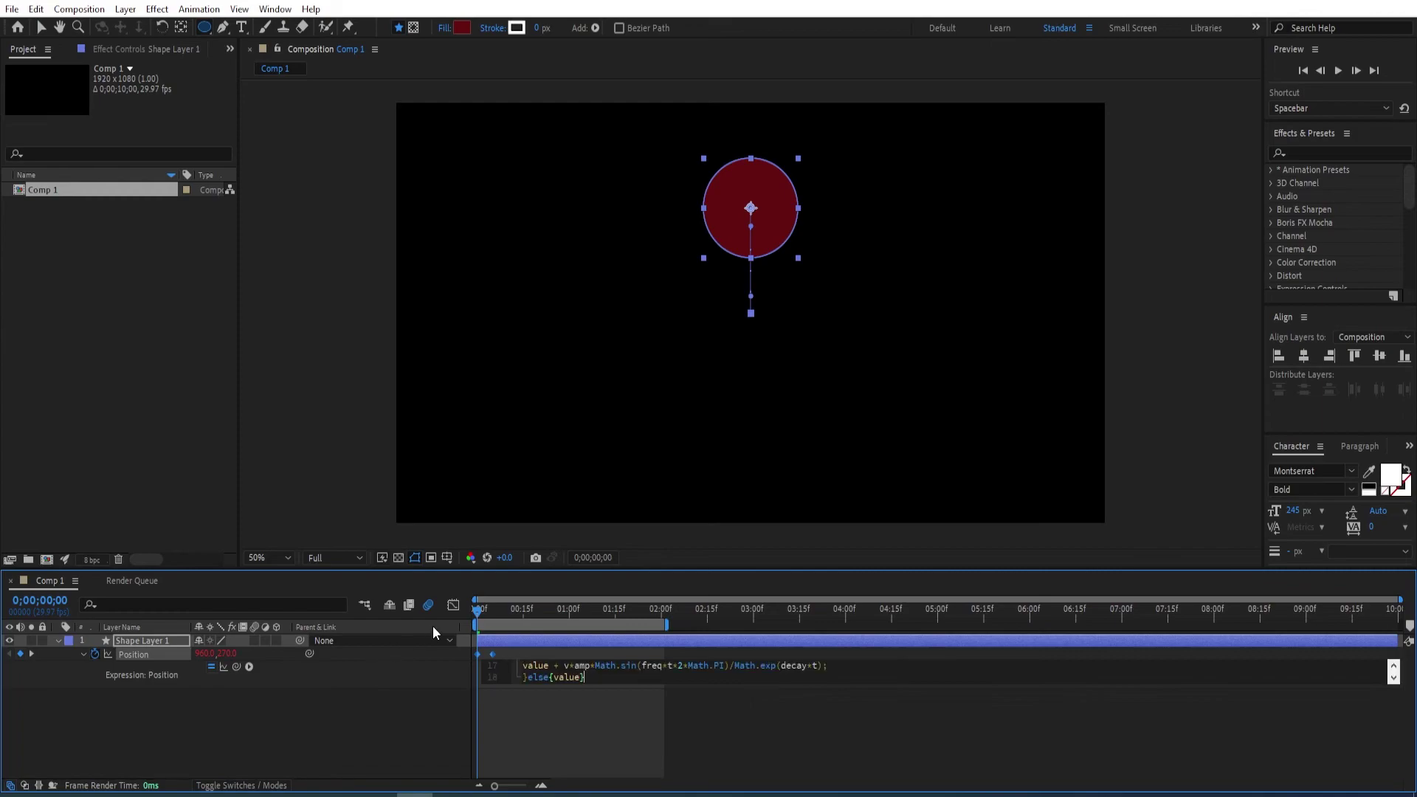
key(KP_Enter)
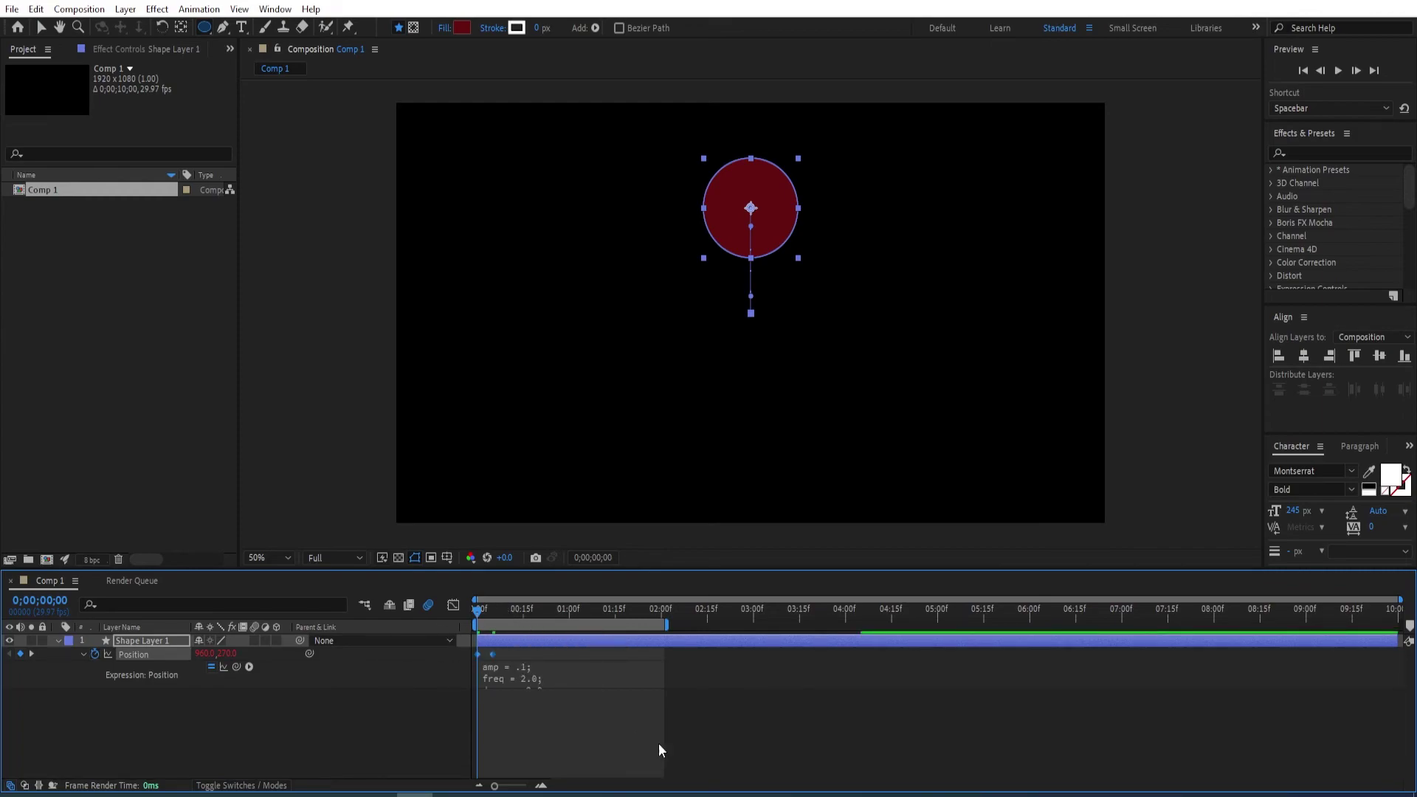
key(space)
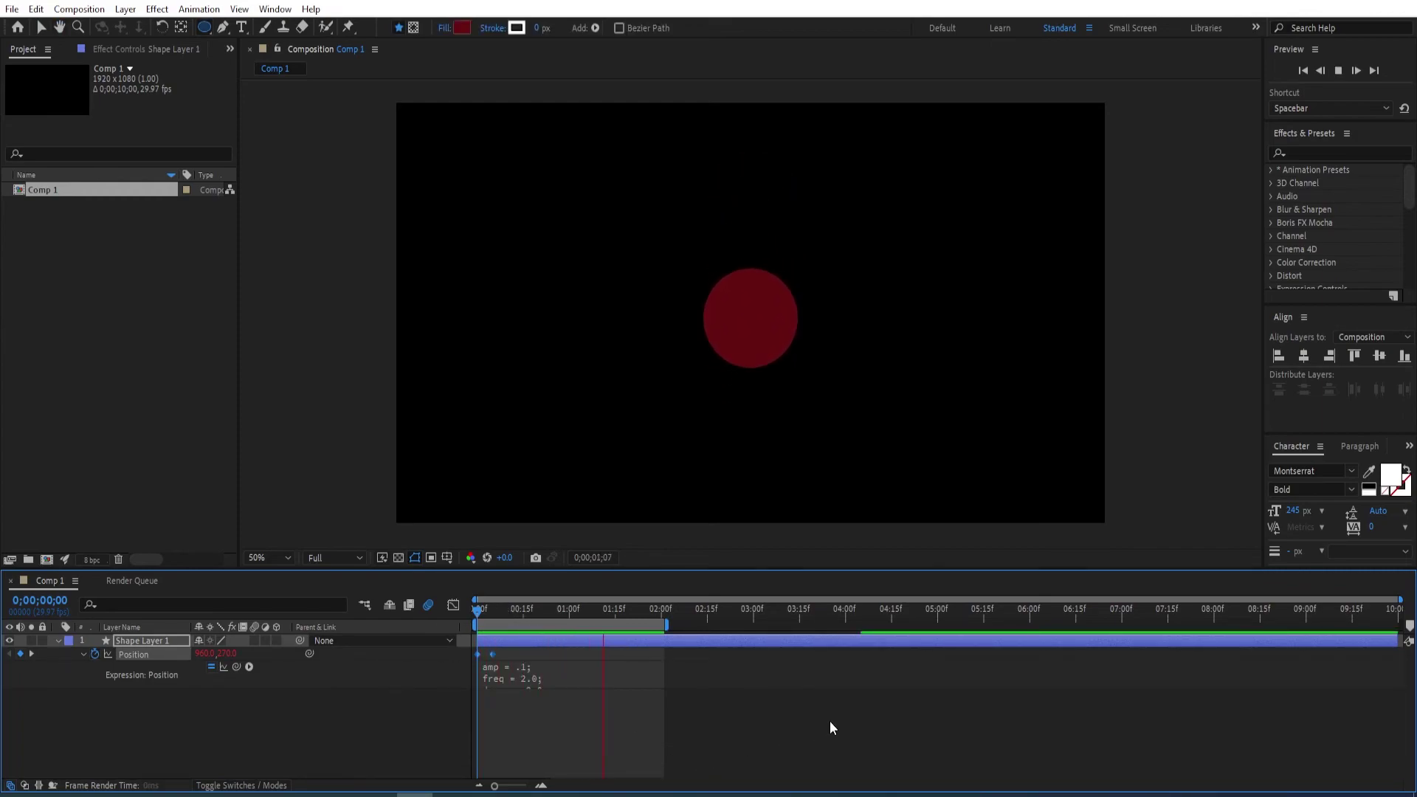